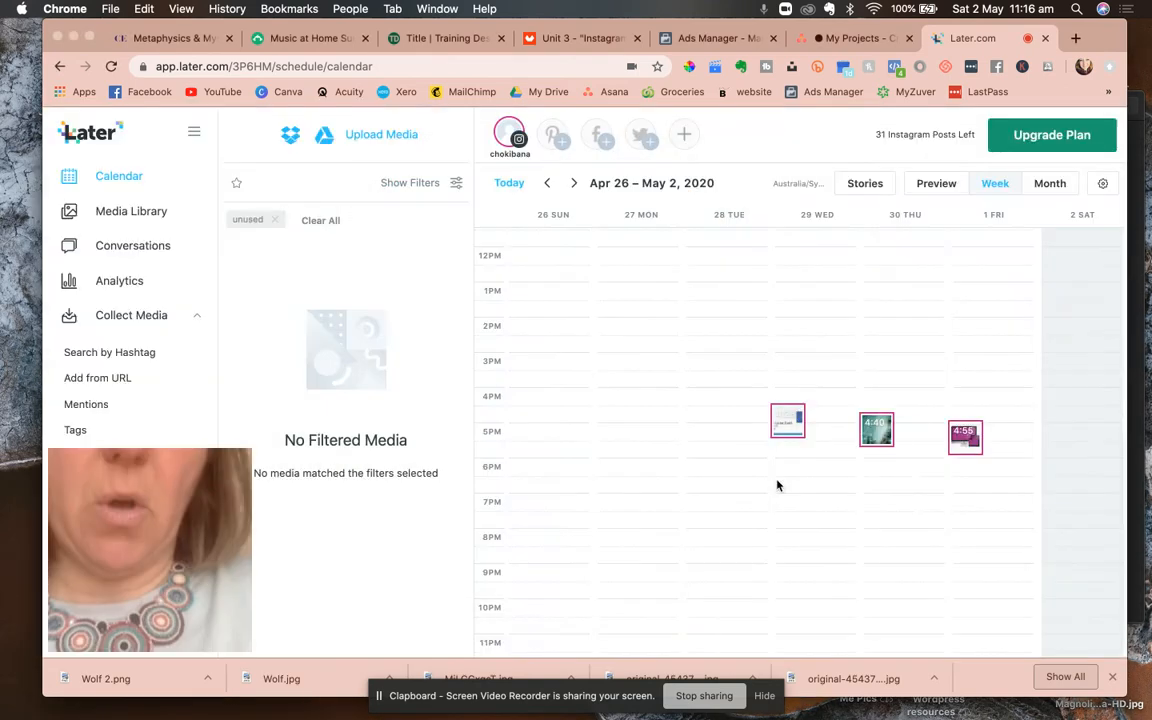
{"action": "left_click", "coordinate": [779, 485]}
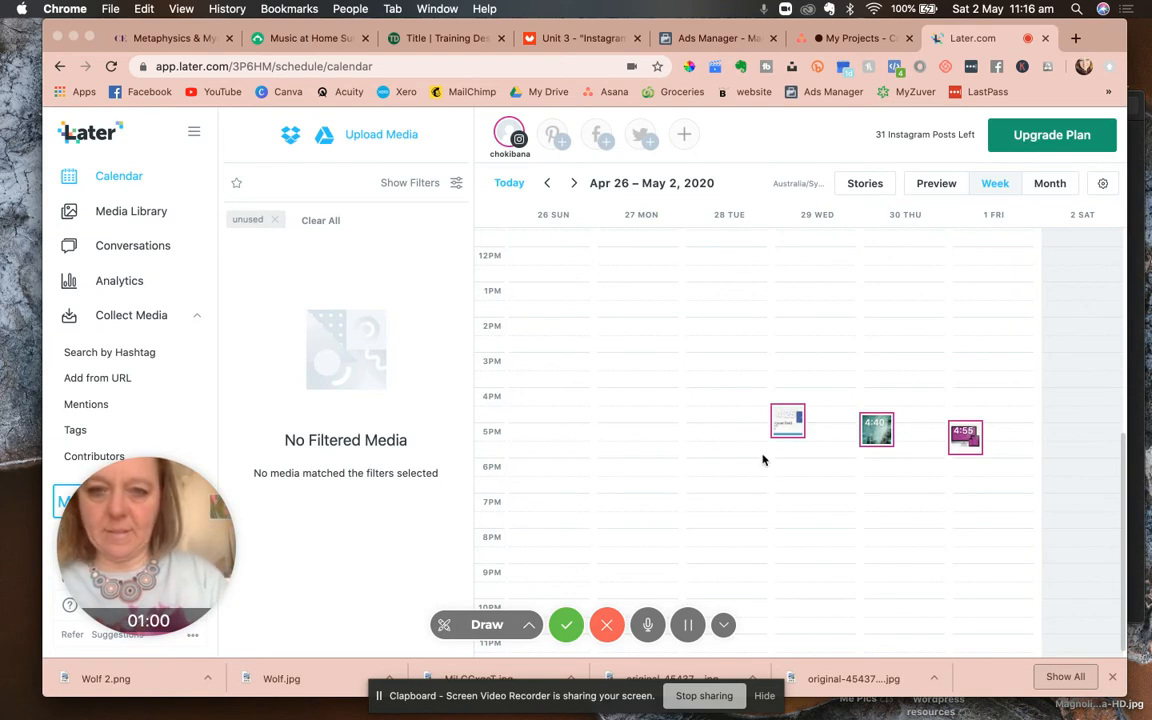
{"action": "left_click", "coordinate": [870, 428]}
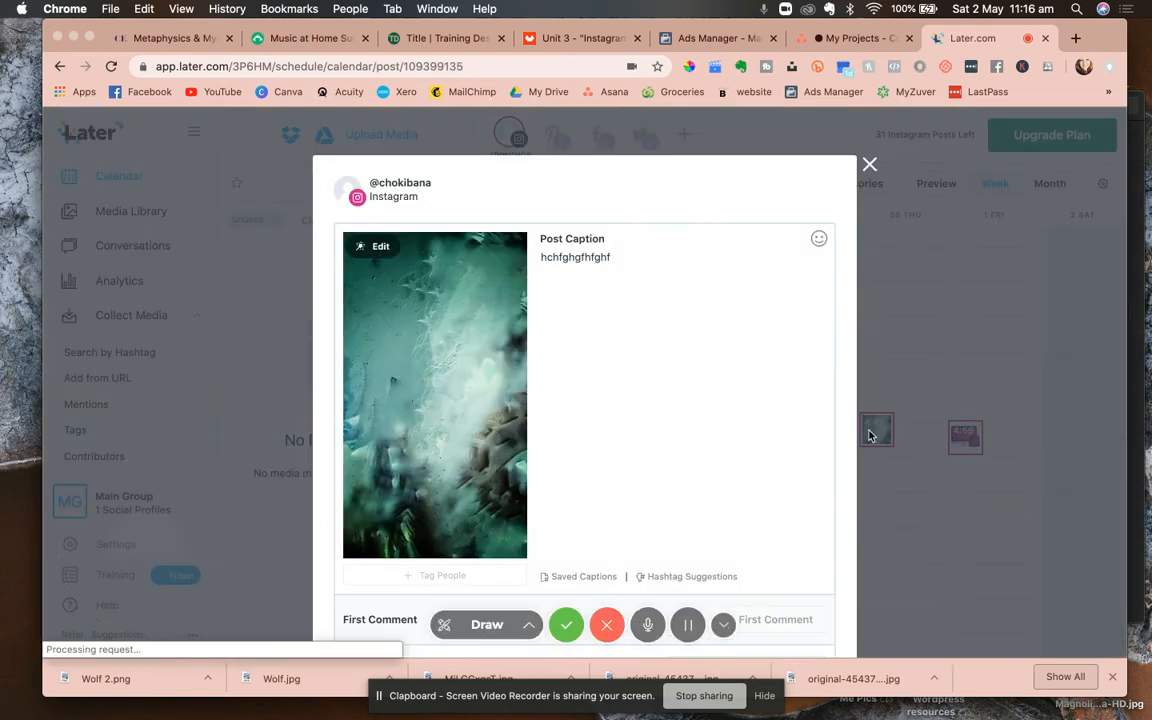
{"action": "double_click", "coordinate": [600, 259]}
{"action": "key", "text": "BackSpace"}
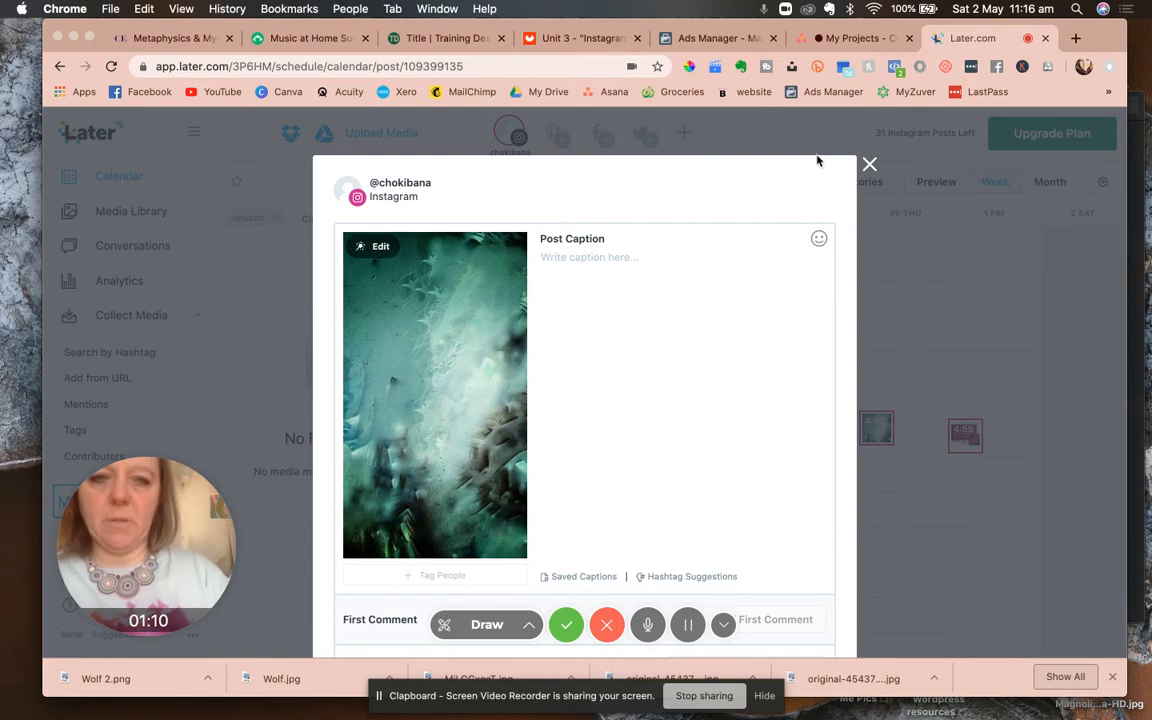
{"action": "left_click", "coordinate": [869, 166]}
{"action": "left_click", "coordinate": [624, 425]}
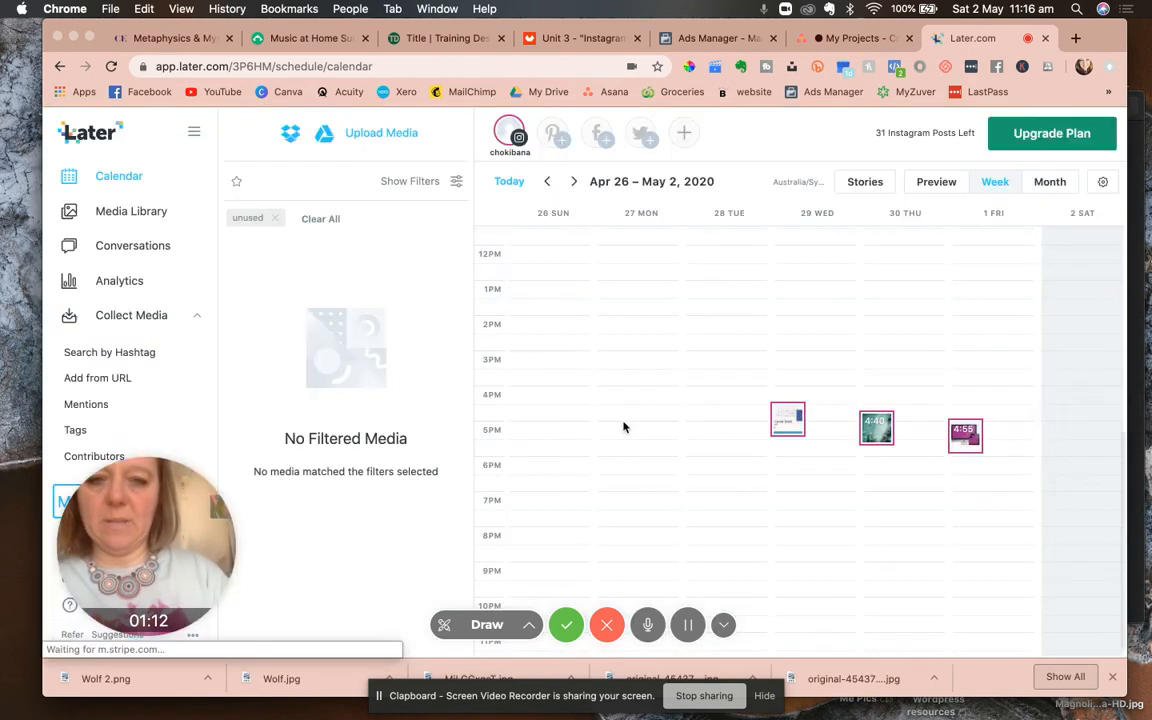
Step: Upload the Unsplash river landscape photo from the Desktop and try to schedule it on Monday 27 around 7 PM
{"action": "left_click", "coordinate": [354, 143]}
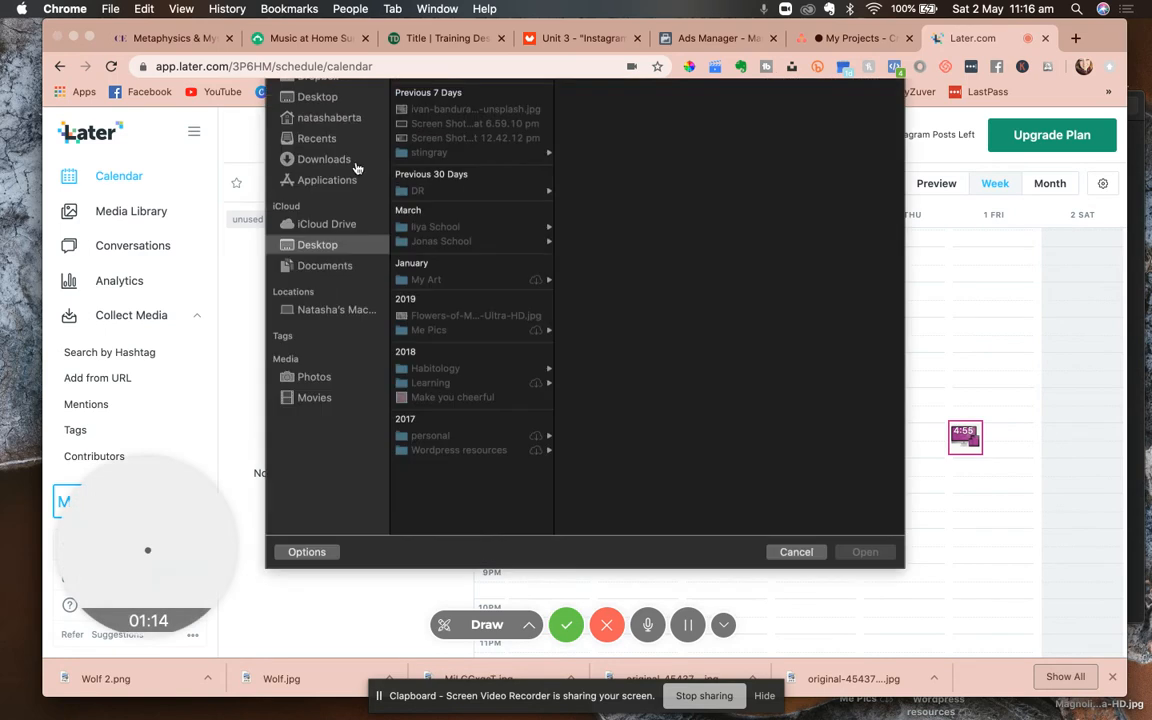
{"action": "double_click", "coordinate": [426, 177]}
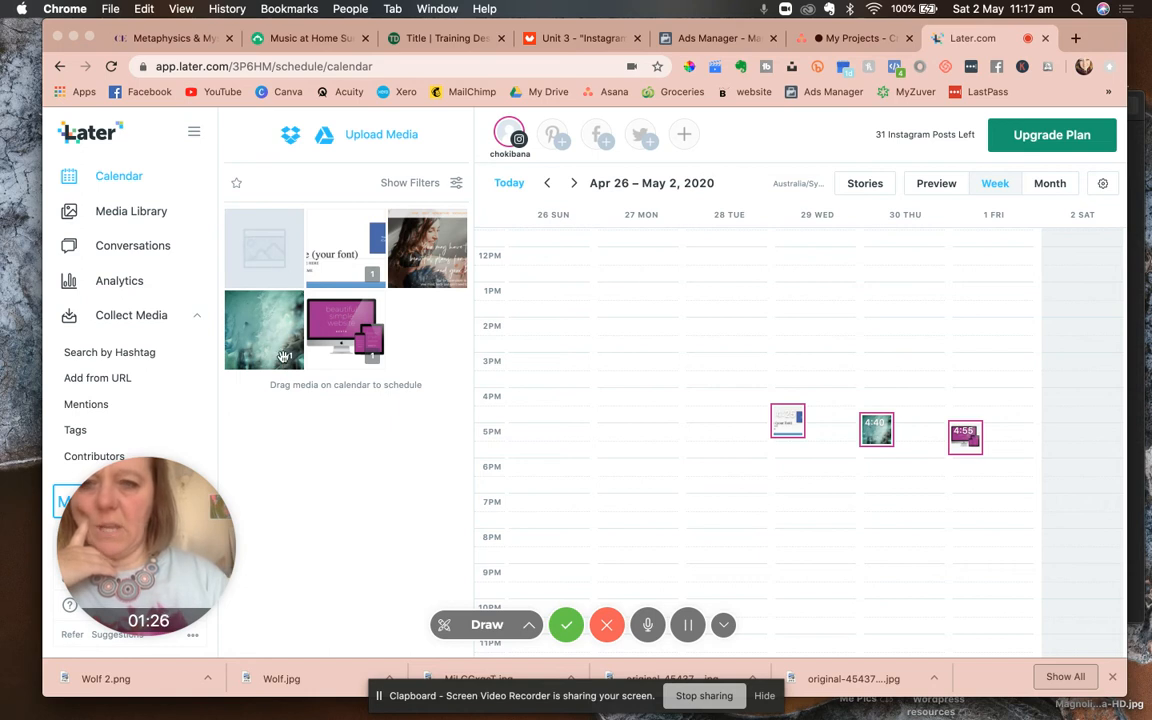
{"action": "left_click_drag", "start_coordinate": [287, 265], "coordinate": [640, 500]}
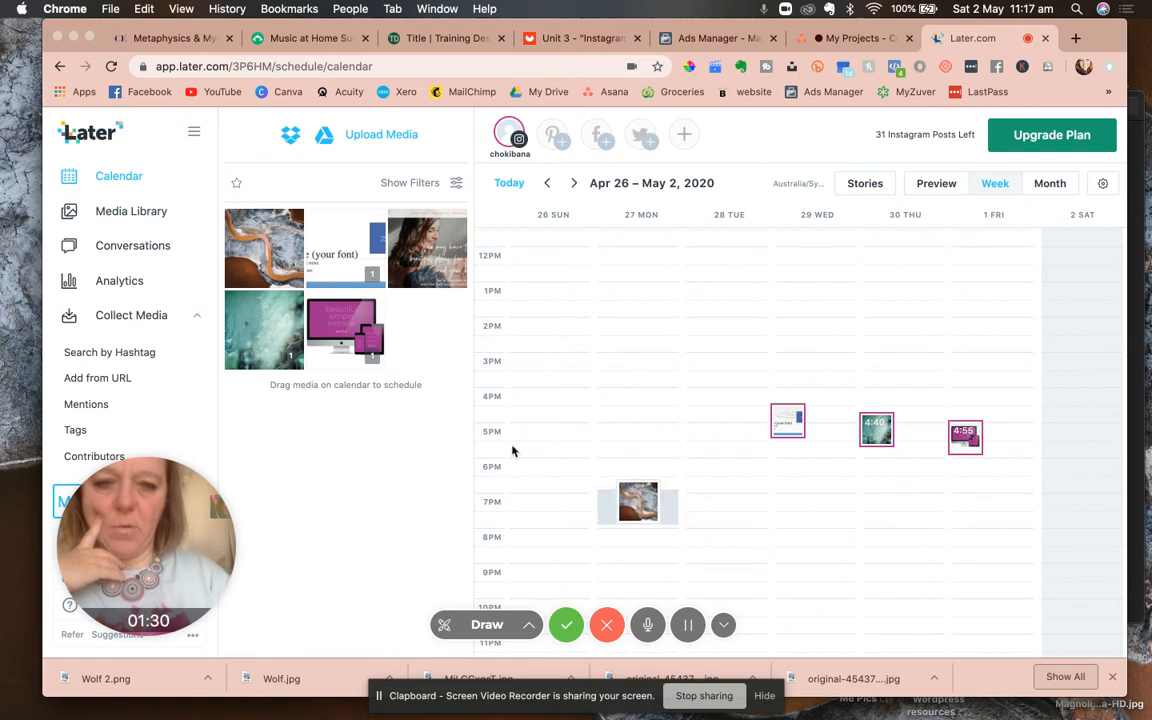
Step: Create a new Instagram post from the uploaded river photo with the caption "Love these colours", followed by a blank line
{"action": "left_click", "coordinate": [281, 260]}
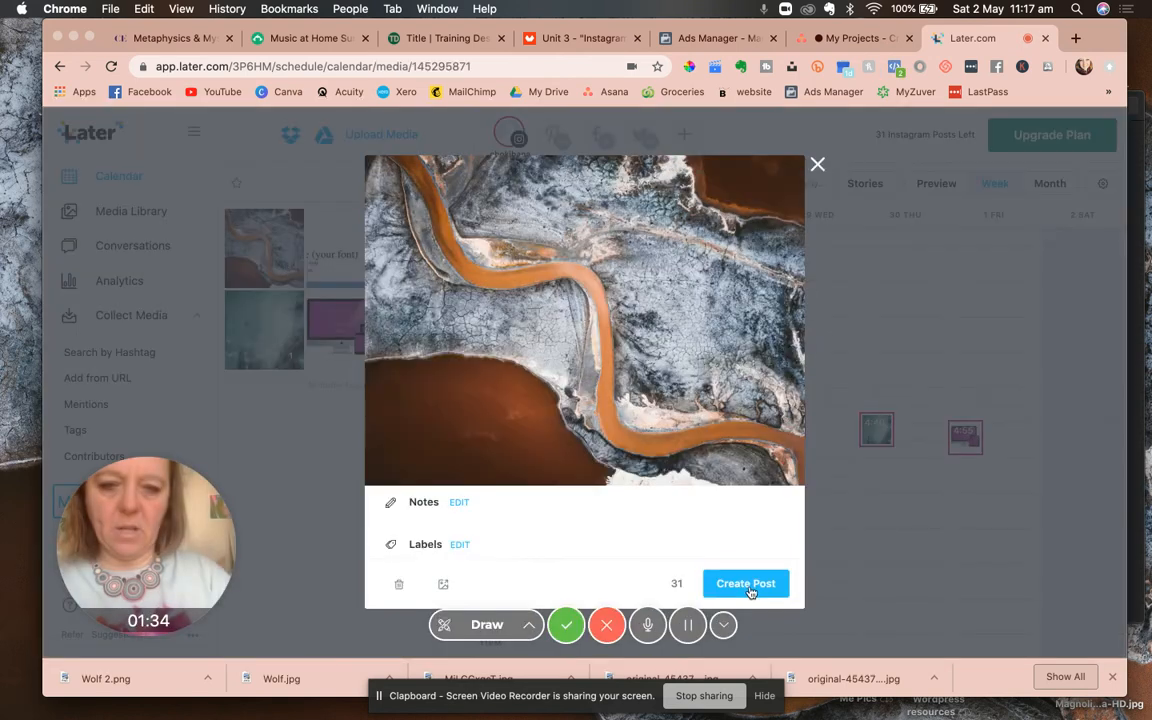
{"action": "left_click", "coordinate": [738, 588]}
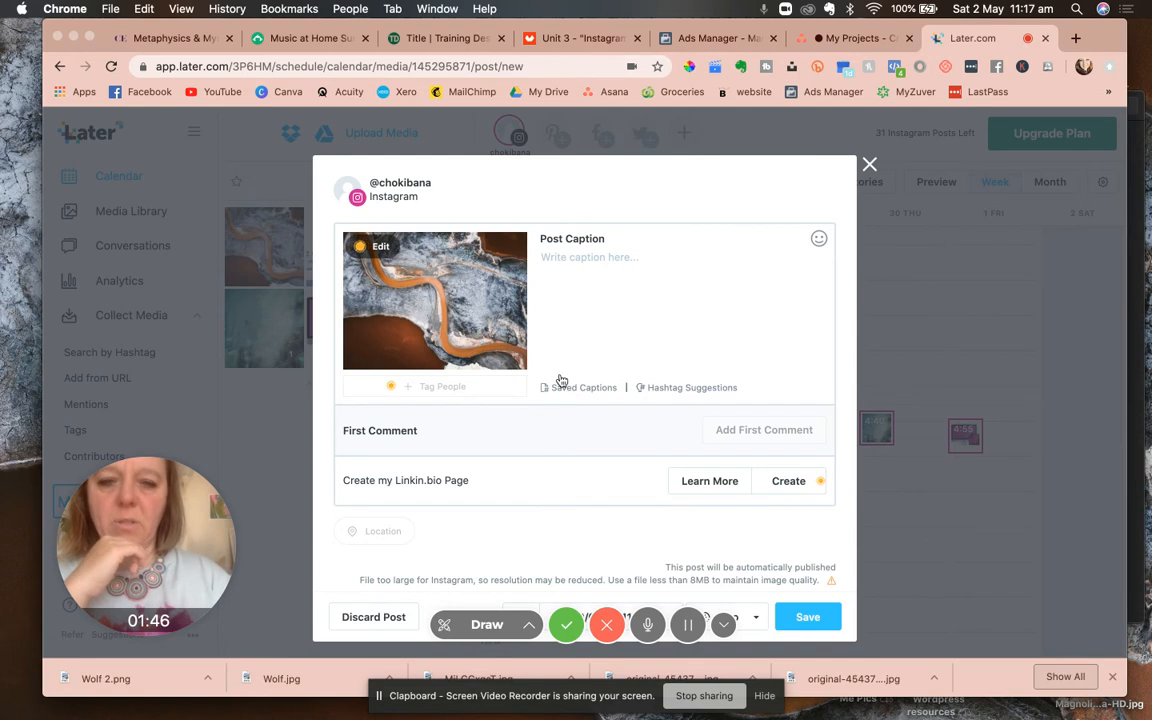
{"action": "left_click", "coordinate": [568, 264]}
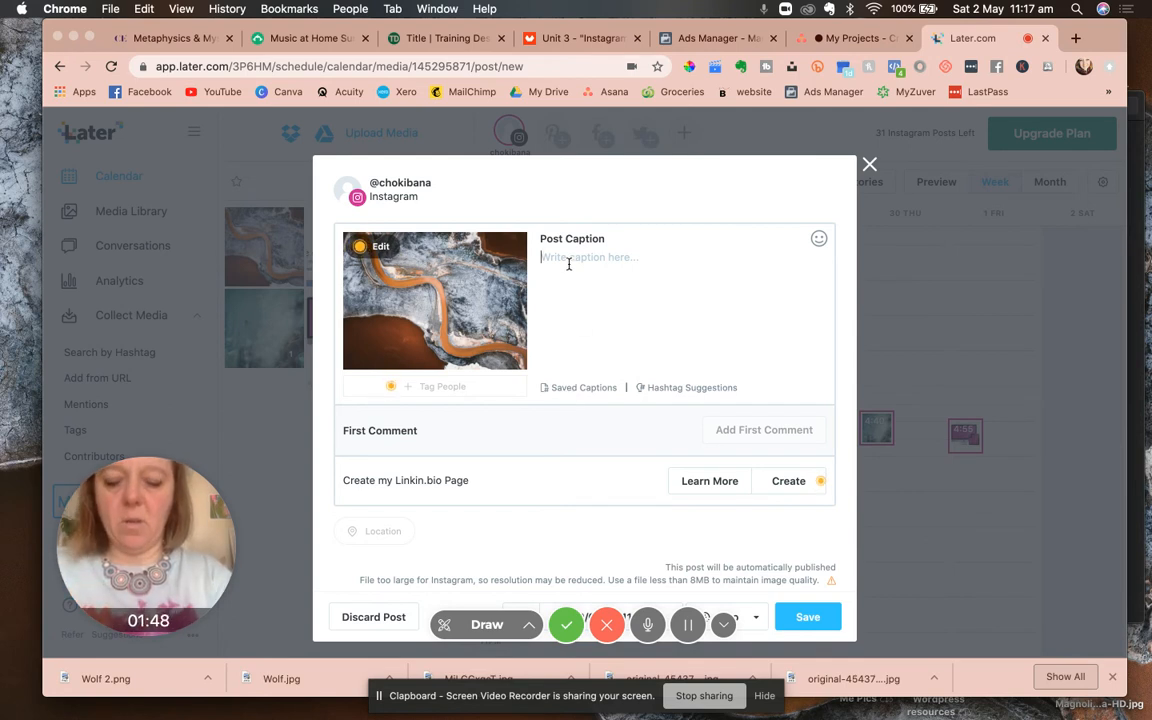
{"action": "type", "text": "Love these colours"}
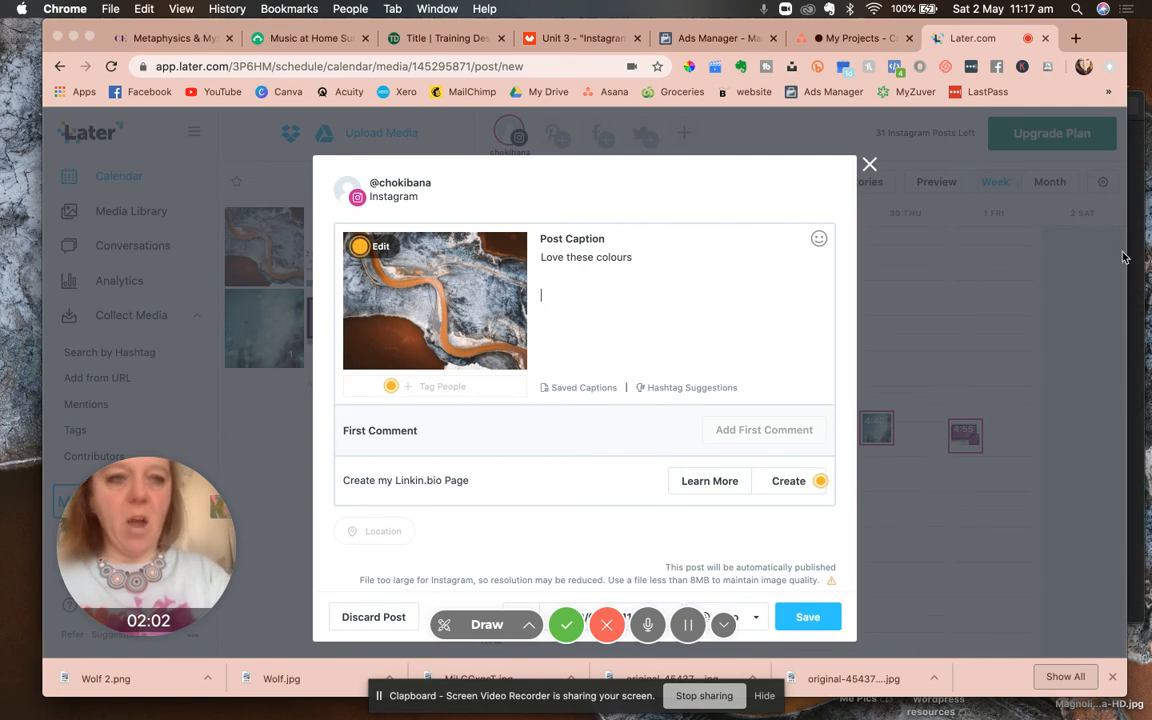
Step: Switch to Notes and review the Hashtags note, highlighting the row of brand tags and #pipmelbourne
{"action": "left_click", "coordinate": [1113, 160]}
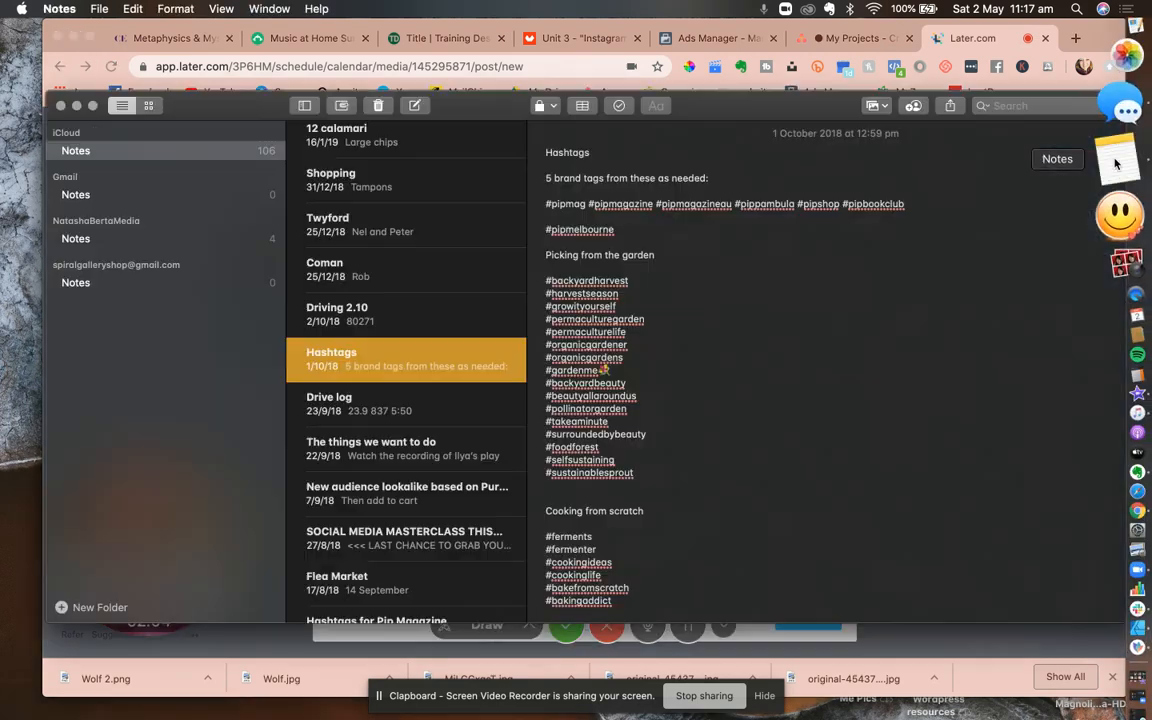
{"action": "scroll", "coordinate": [687, 349], "scroll_direction": "down", "scroll_amount": 5}
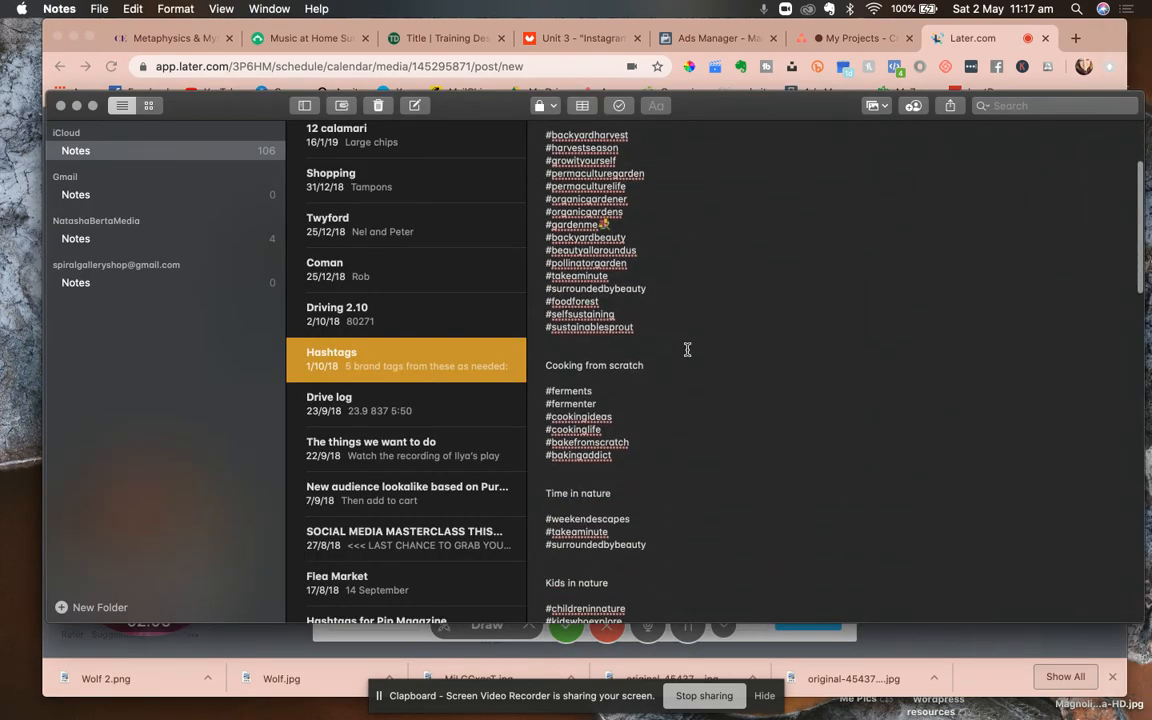
{"action": "scroll", "coordinate": [687, 349], "scroll_direction": "down", "scroll_amount": 10}
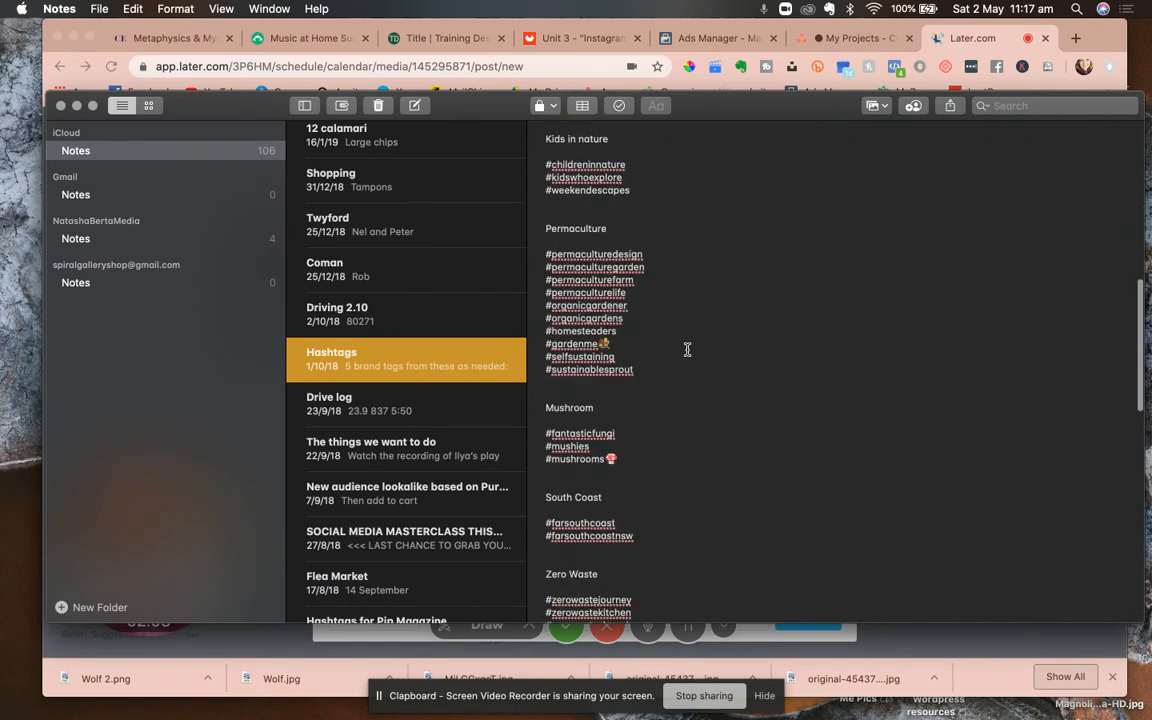
{"action": "scroll", "coordinate": [687, 349], "scroll_direction": "down", "scroll_amount": 10}
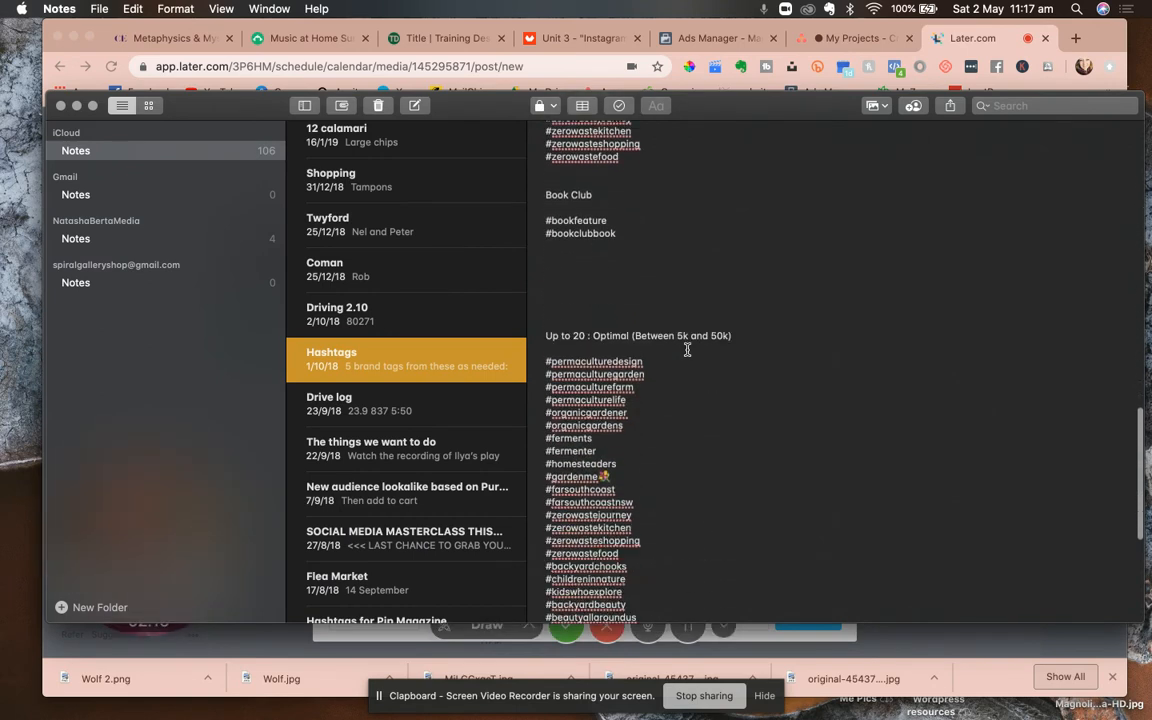
{"action": "scroll", "coordinate": [687, 349], "scroll_direction": "down", "scroll_amount": 5}
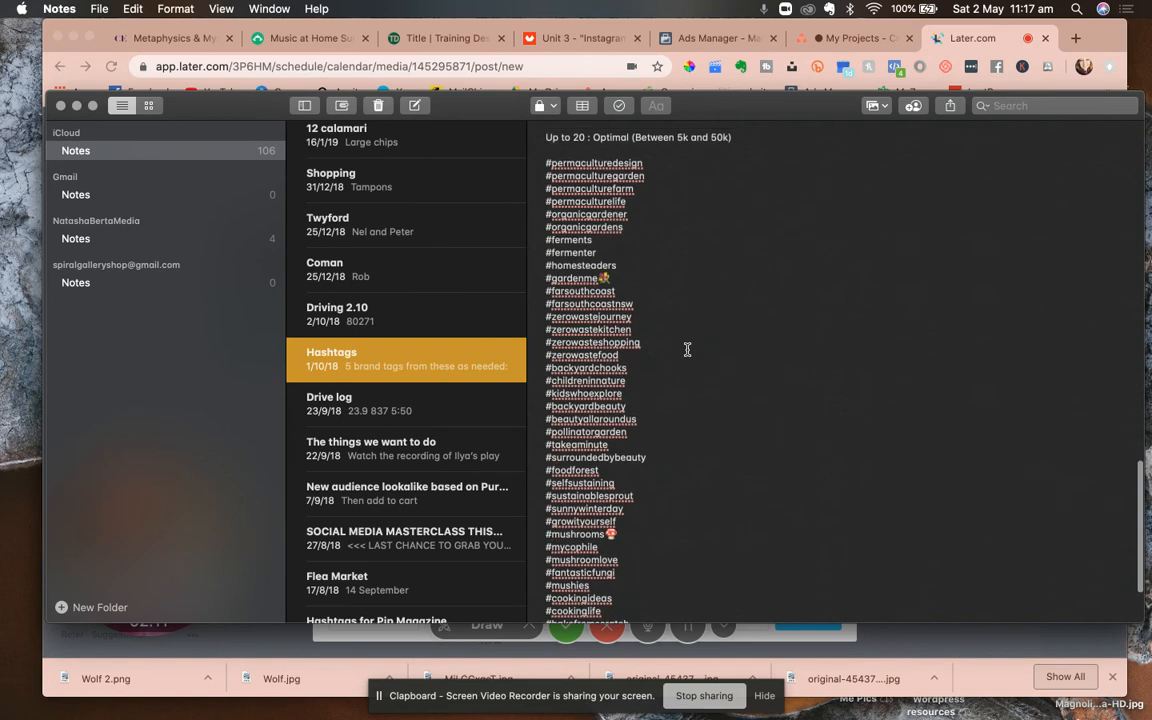
{"action": "scroll", "coordinate": [687, 349], "scroll_direction": "up", "scroll_amount": 8}
{"action": "scroll", "coordinate": [687, 349], "scroll_direction": "up", "scroll_amount": 15}
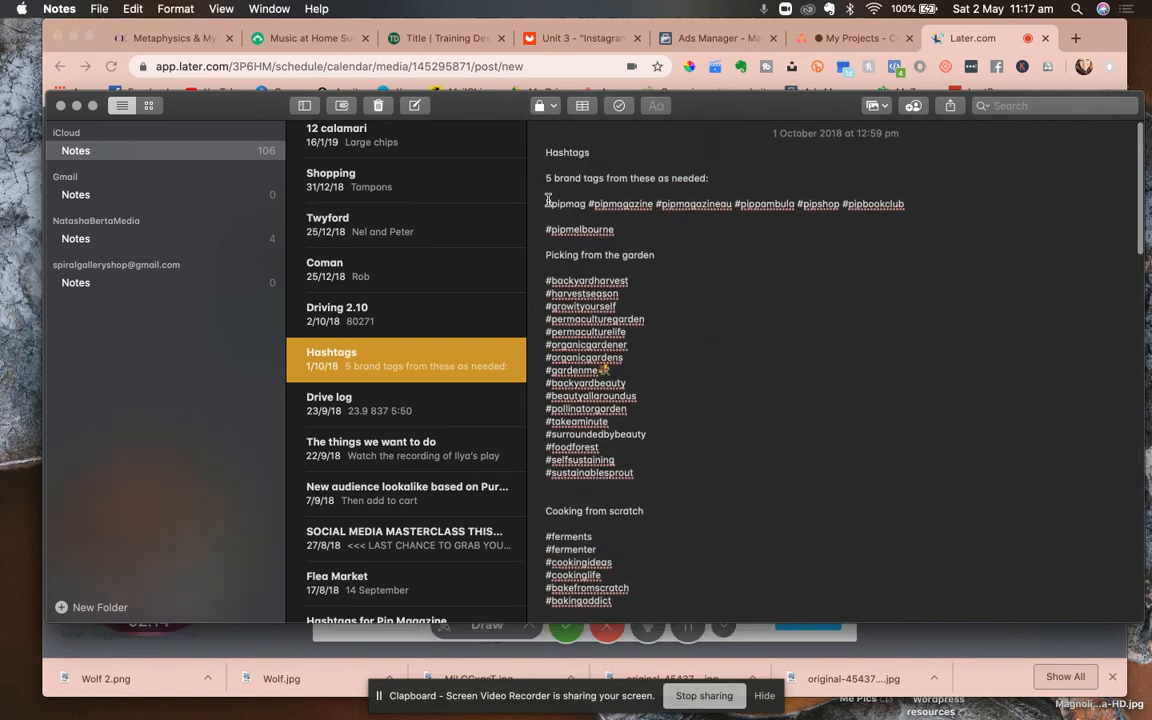
{"action": "left_click_drag", "start_coordinate": [546, 203], "coordinate": [904, 205]}
{"action": "scroll", "coordinate": [808, 296], "scroll_direction": "down", "scroll_amount": 2}
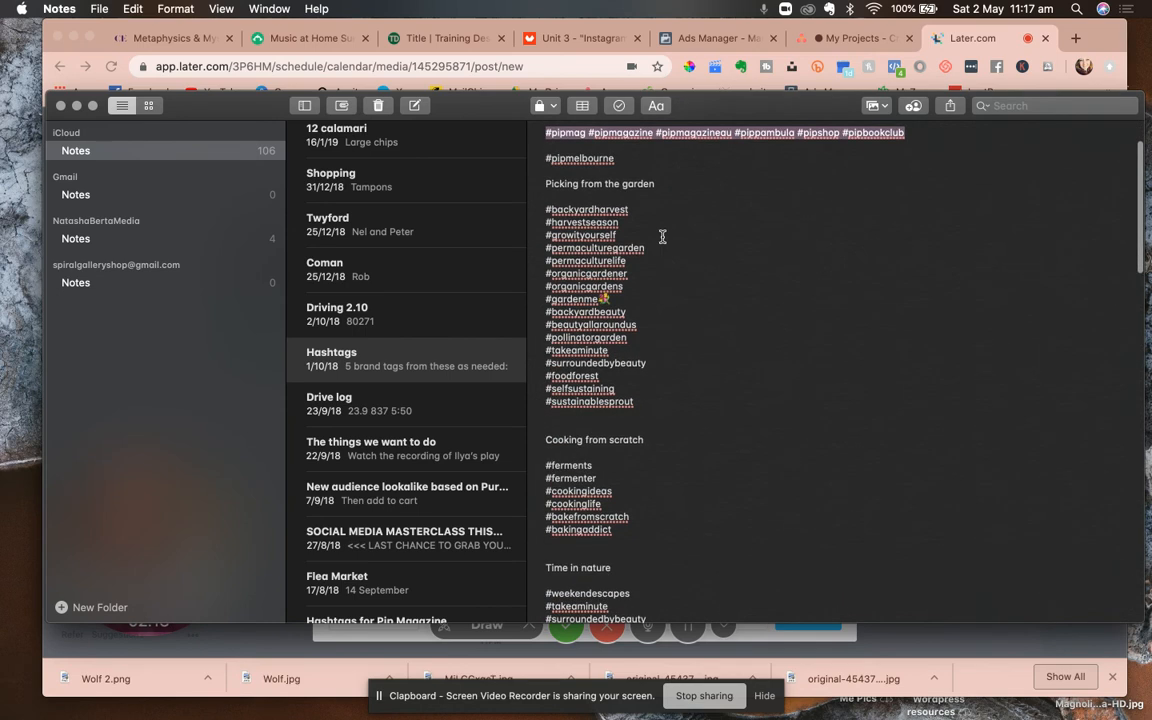
{"action": "scroll", "coordinate": [615, 180], "scroll_direction": "up", "scroll_amount": 2}
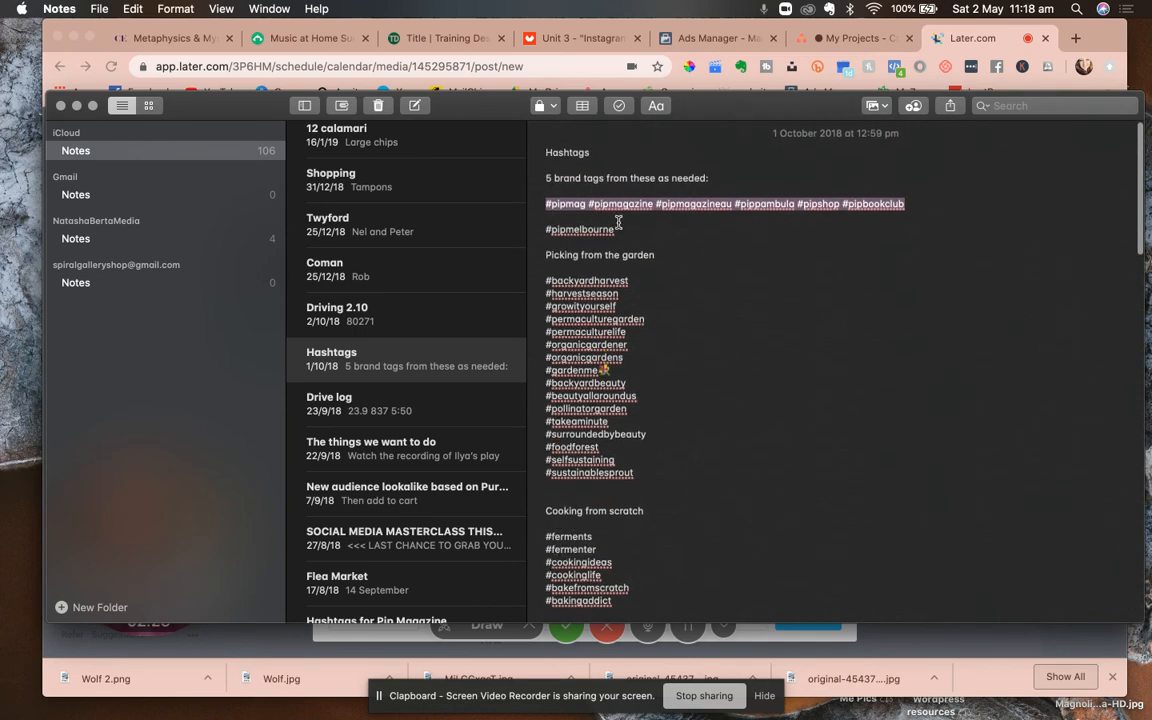
{"action": "left_click_drag", "start_coordinate": [615, 229], "coordinate": [543, 228]}
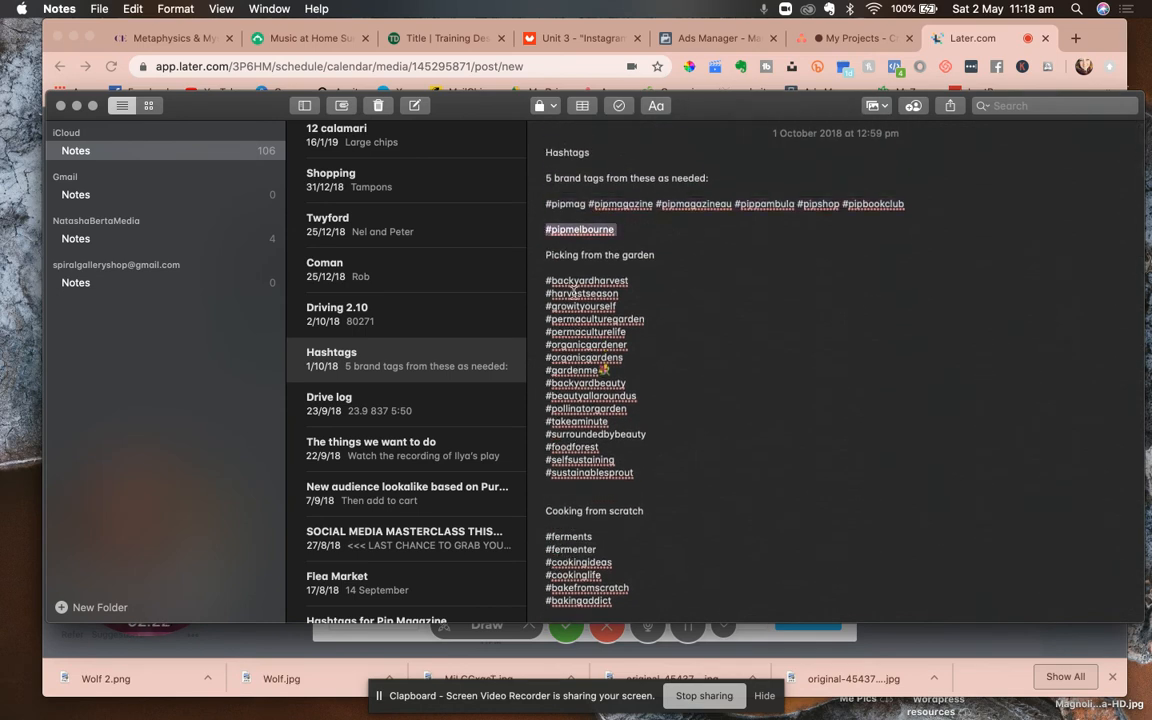
Step: Examine the themed hashtag groups and the "Up to 20 : Optimal (Between 5k and 50k)" list in the Hashtags note
{"action": "scroll", "coordinate": [574, 291], "scroll_direction": "down", "scroll_amount": 3}
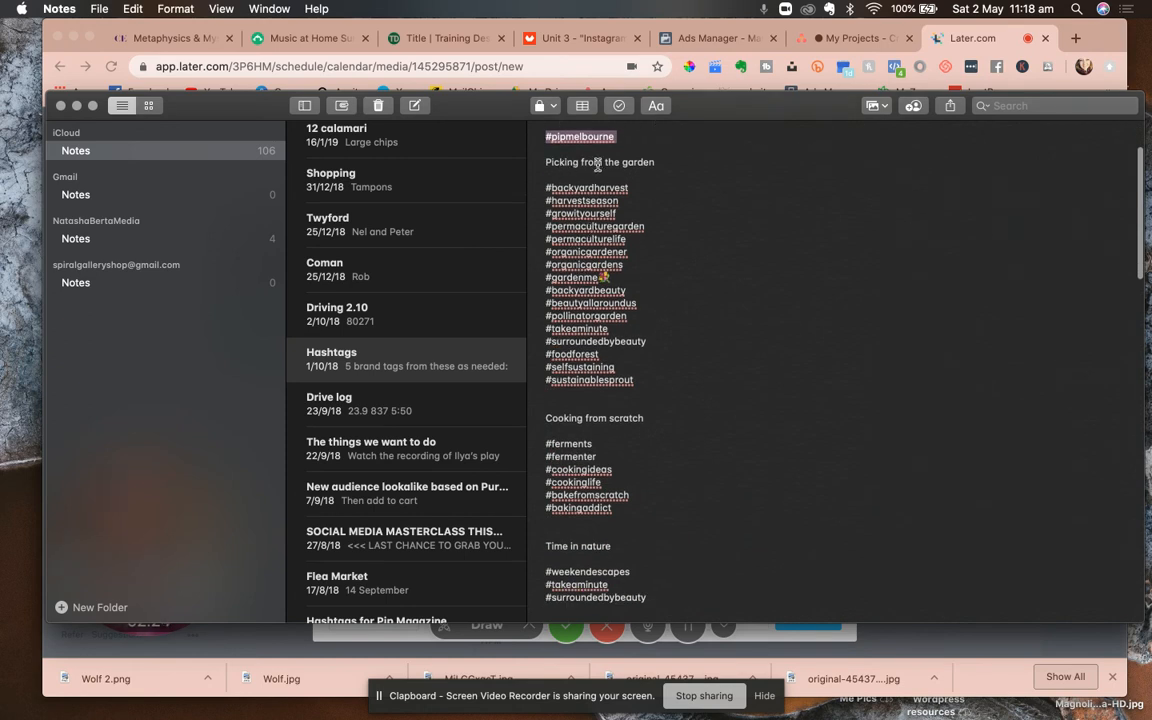
{"action": "scroll", "coordinate": [595, 250], "scroll_direction": "down", "scroll_amount": 4}
{"action": "scroll", "coordinate": [591, 383], "scroll_direction": "down", "scroll_amount": 8}
{"action": "scroll", "coordinate": [591, 383], "scroll_direction": "down", "scroll_amount": 5}
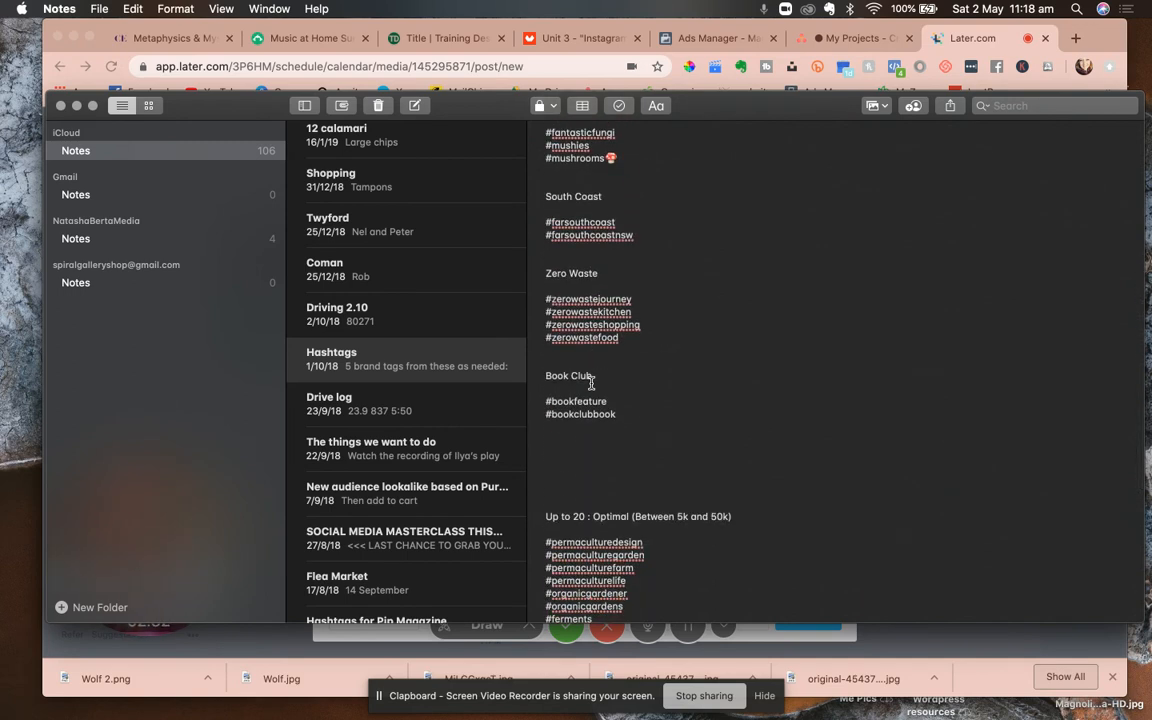
{"action": "scroll", "coordinate": [615, 403], "scroll_direction": "down", "scroll_amount": 7}
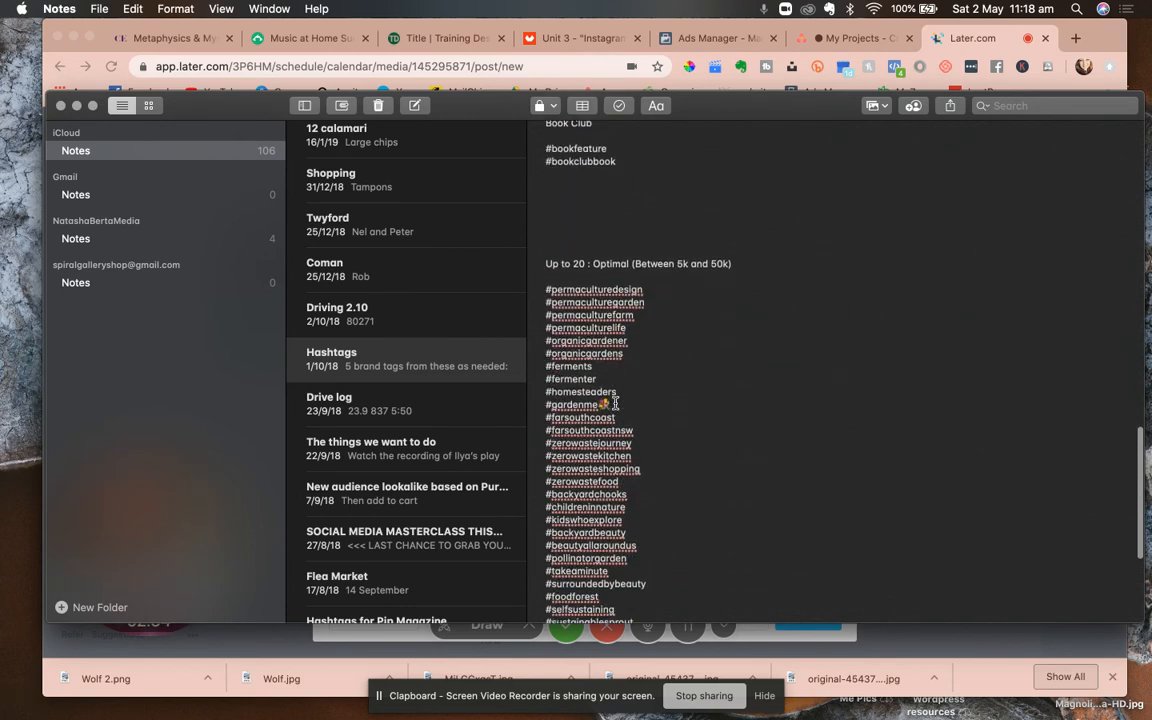
{"action": "scroll", "coordinate": [615, 403], "scroll_direction": "down", "scroll_amount": 1}
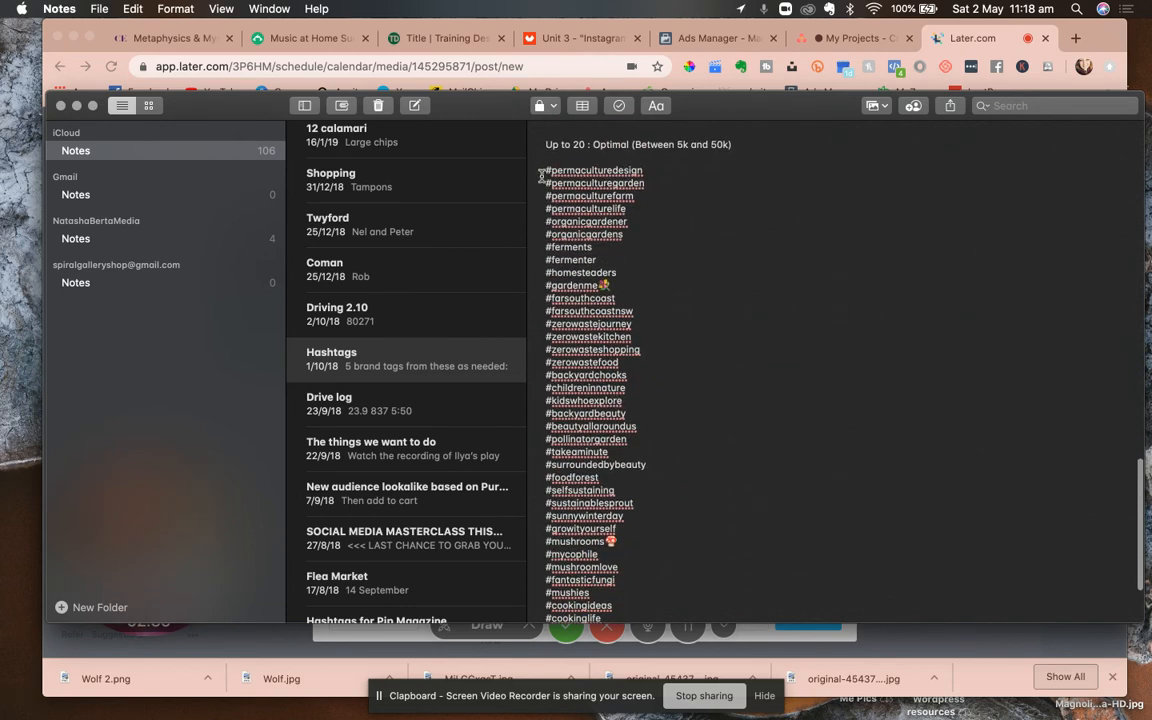
{"action": "scroll", "coordinate": [547, 192], "scroll_direction": "down", "scroll_amount": 1}
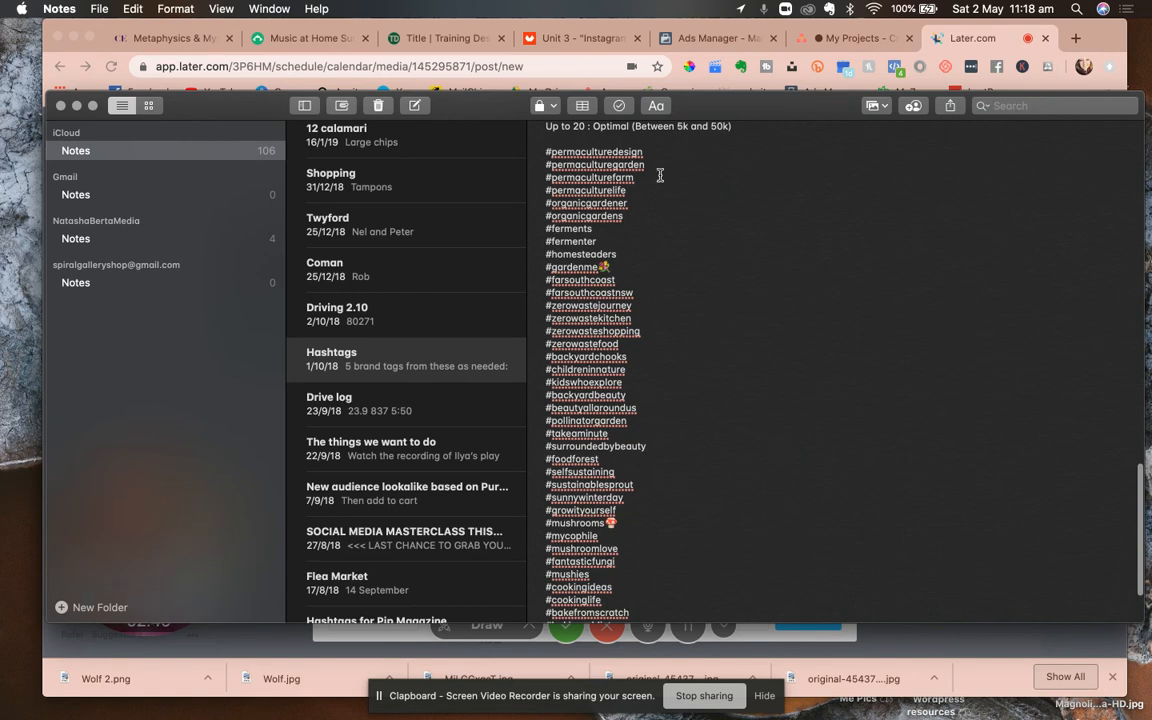
{"action": "scroll", "coordinate": [572, 214], "scroll_direction": "down", "scroll_amount": 3}
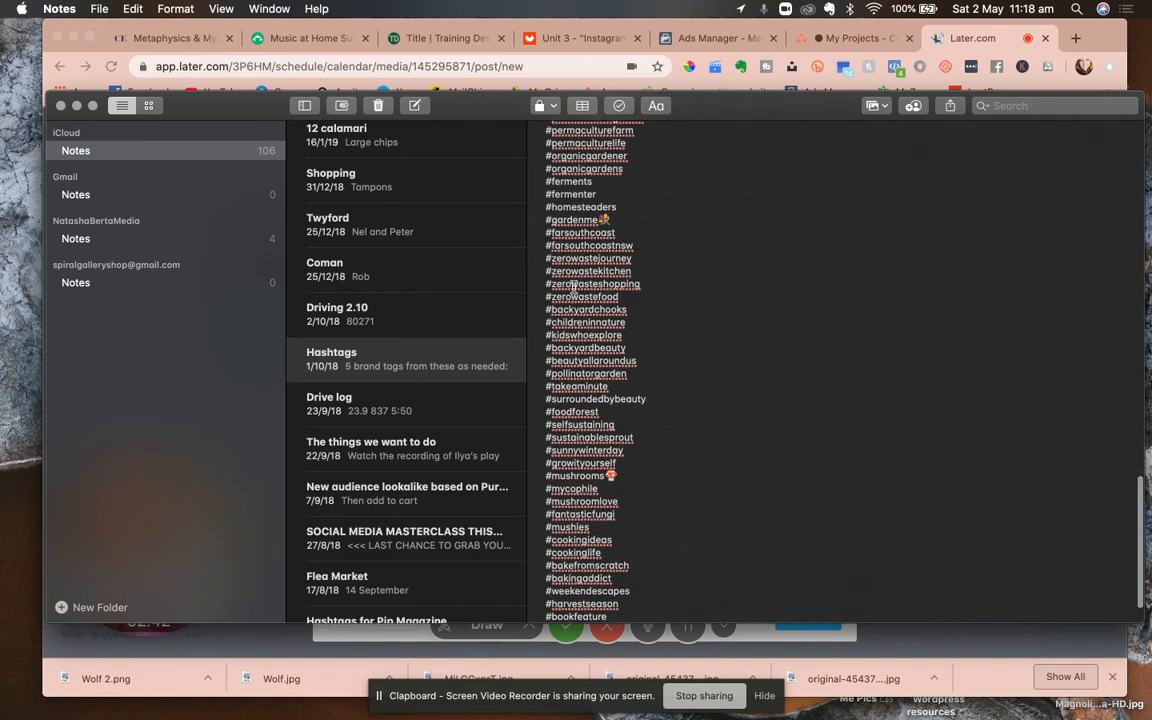
{"action": "scroll", "coordinate": [573, 287], "scroll_direction": "up", "scroll_amount": 5}
{"action": "scroll", "coordinate": [573, 287], "scroll_direction": "down", "scroll_amount": 2}
{"action": "scroll", "coordinate": [573, 287], "scroll_direction": "down", "scroll_amount": 1}
{"action": "scroll", "coordinate": [598, 310], "scroll_direction": "up", "scroll_amount": 5}
Step: Copy the Permaculture hashtags from #permaculturedesign to #sustainablesprout and switch back to the Later post in Chrome
{"action": "scroll", "coordinate": [598, 310], "scroll_direction": "up", "scroll_amount": 10}
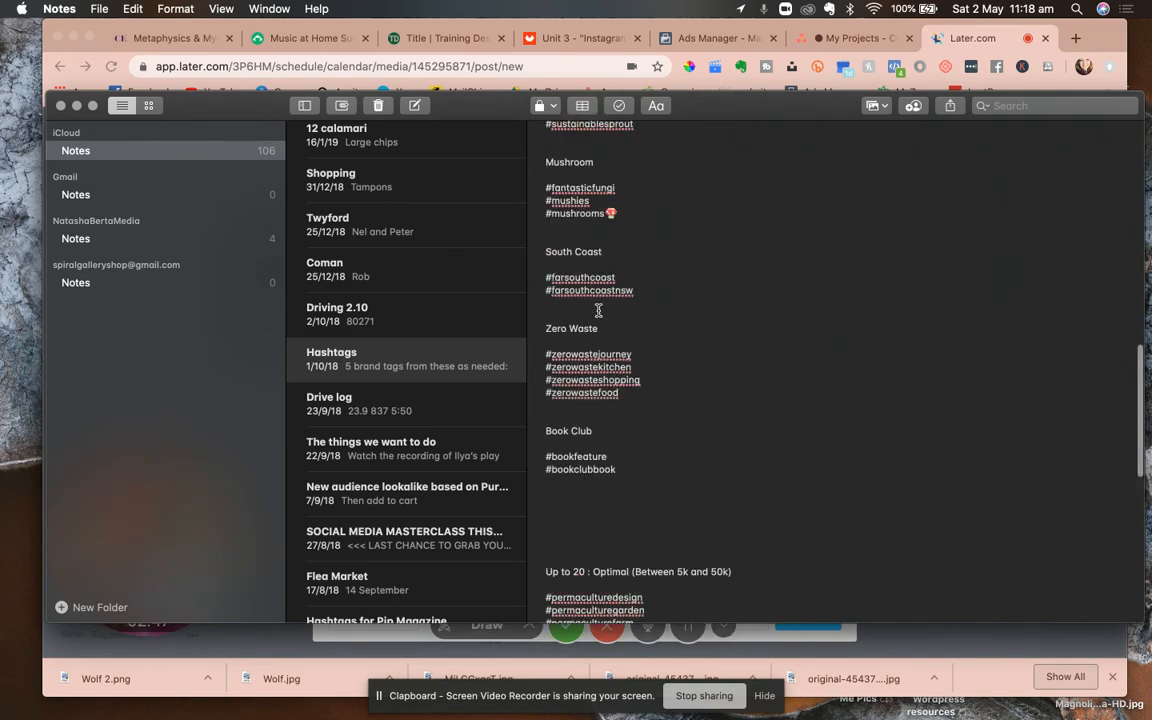
{"action": "scroll", "coordinate": [590, 308], "scroll_direction": "down", "scroll_amount": 1}
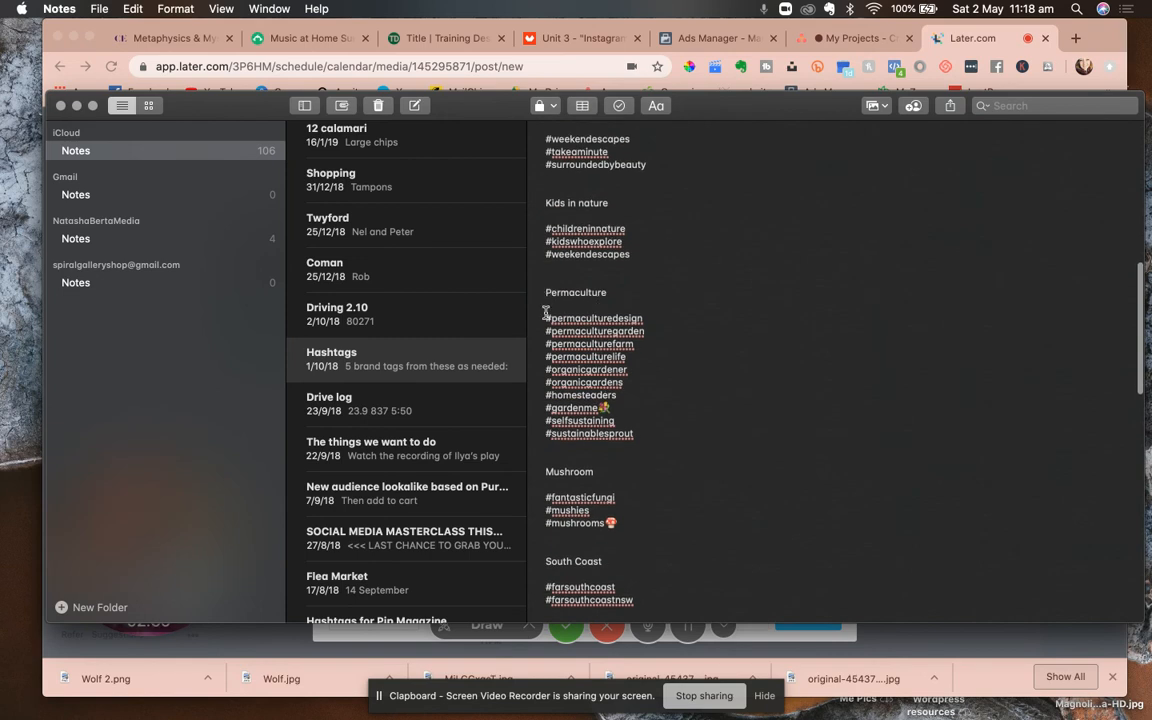
{"action": "left_click_drag", "start_coordinate": [542, 317], "coordinate": [642, 431]}
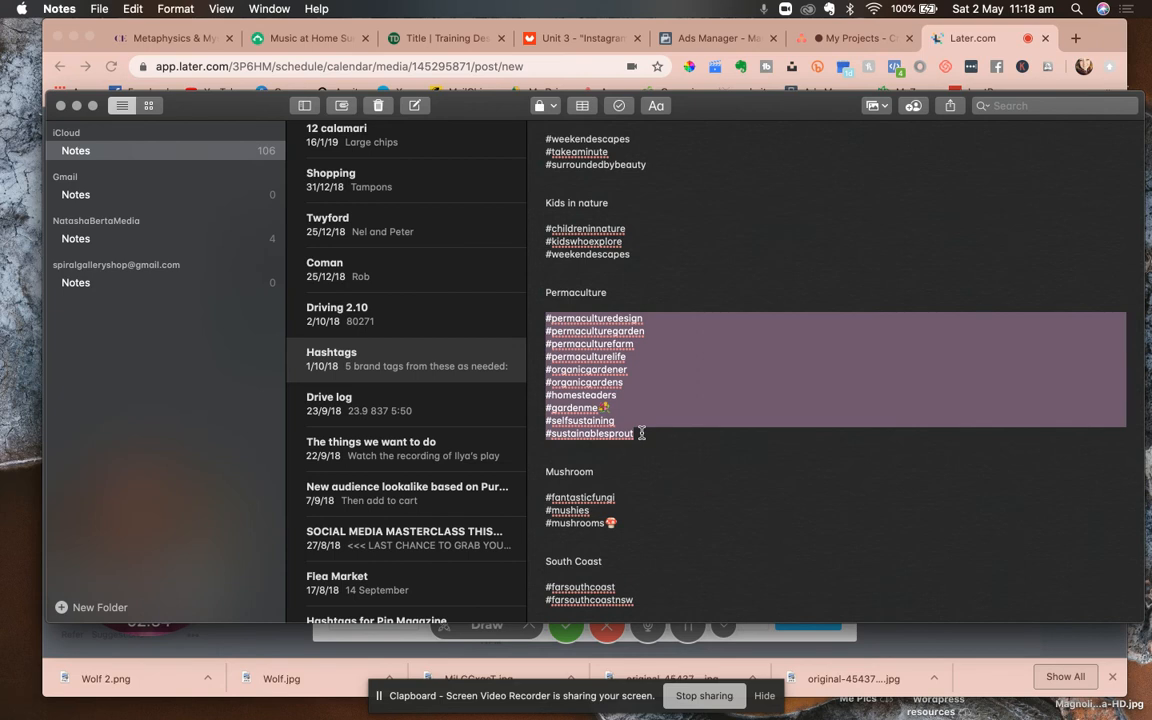
{"action": "left_click", "coordinate": [498, 66]}
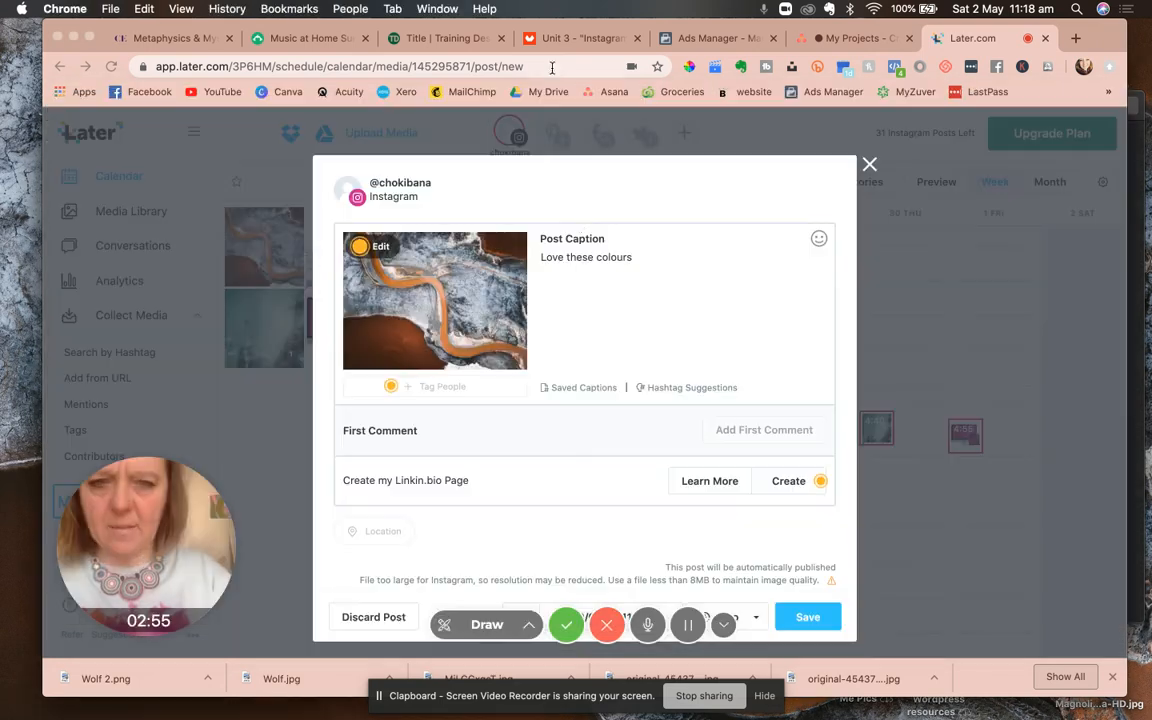
Step: Create and save a new saved caption titled "Permaculture hashtags" containing the copied hashtags
{"action": "left_click", "coordinate": [578, 388]}
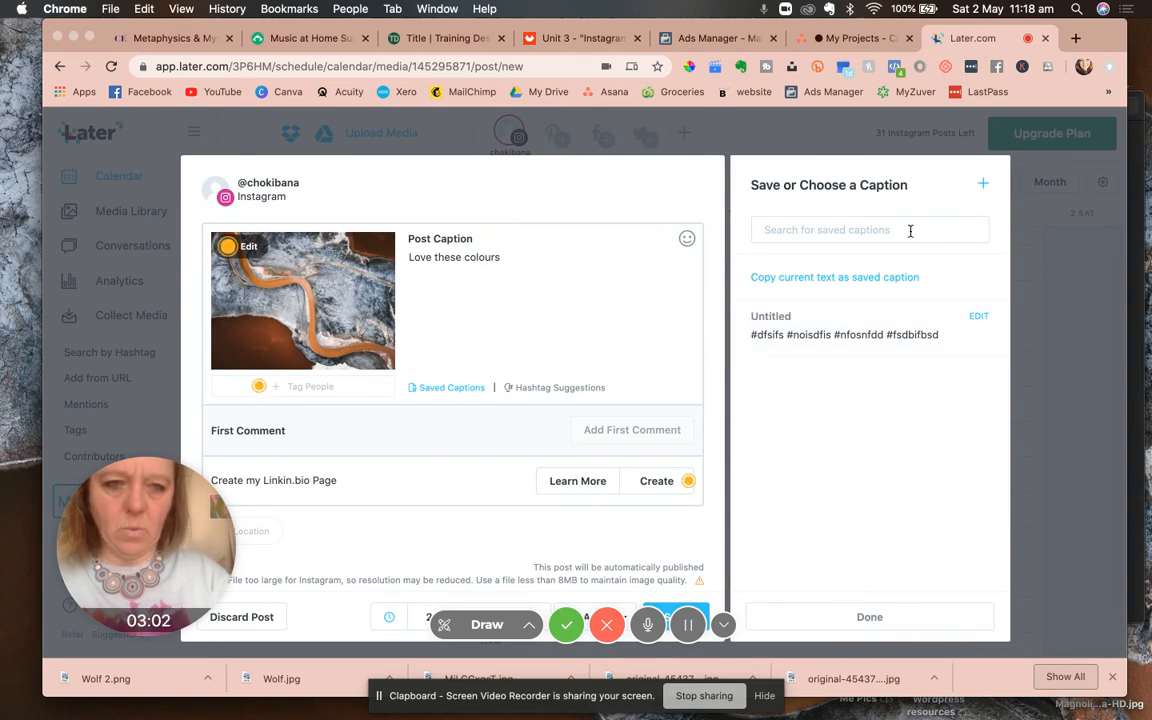
{"action": "left_click", "coordinate": [982, 186]}
{"action": "left_click", "coordinate": [803, 252]}
{"action": "type", "text": "Permac"}
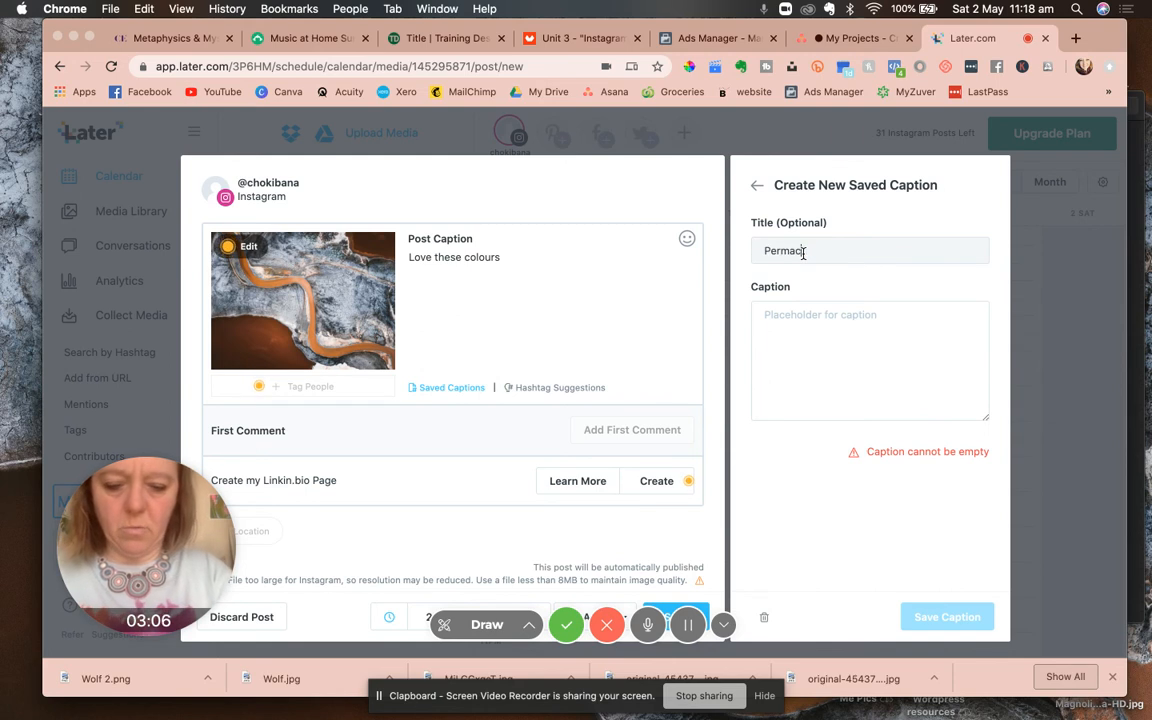
{"action": "type", "text": "ulture hashtag"}
{"action": "left_click", "coordinate": [773, 320]}
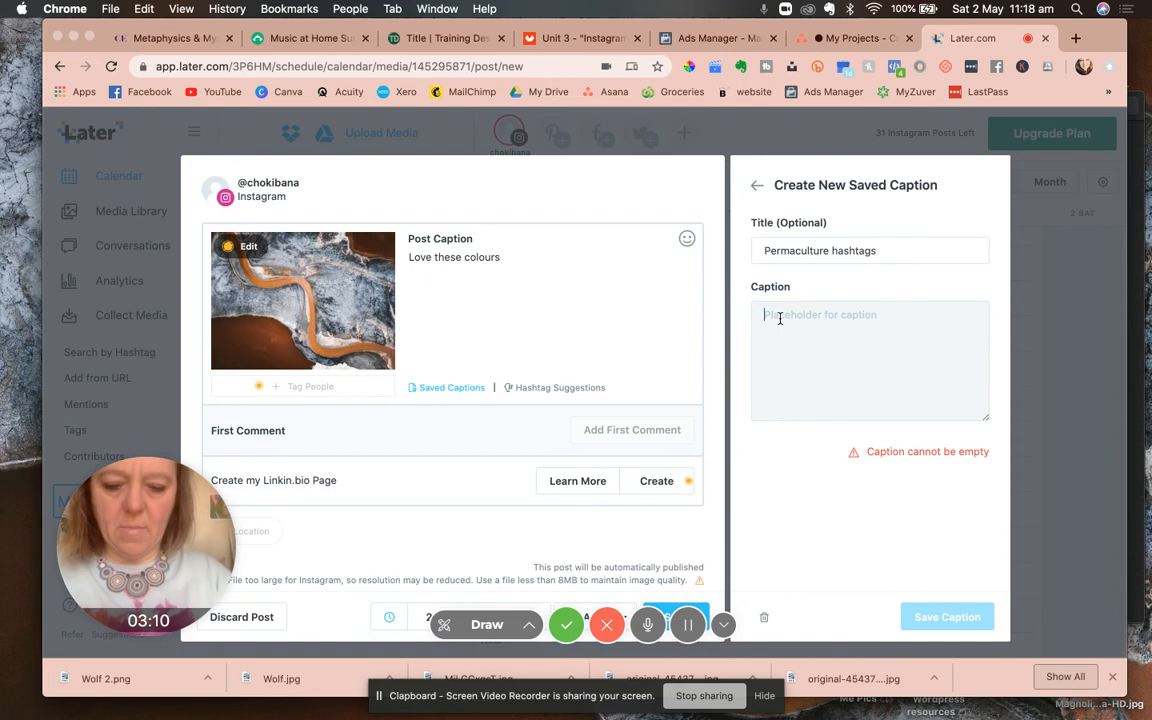
{"action": "key", "text": "super+v"}
{"action": "left_click", "coordinate": [925, 617]}
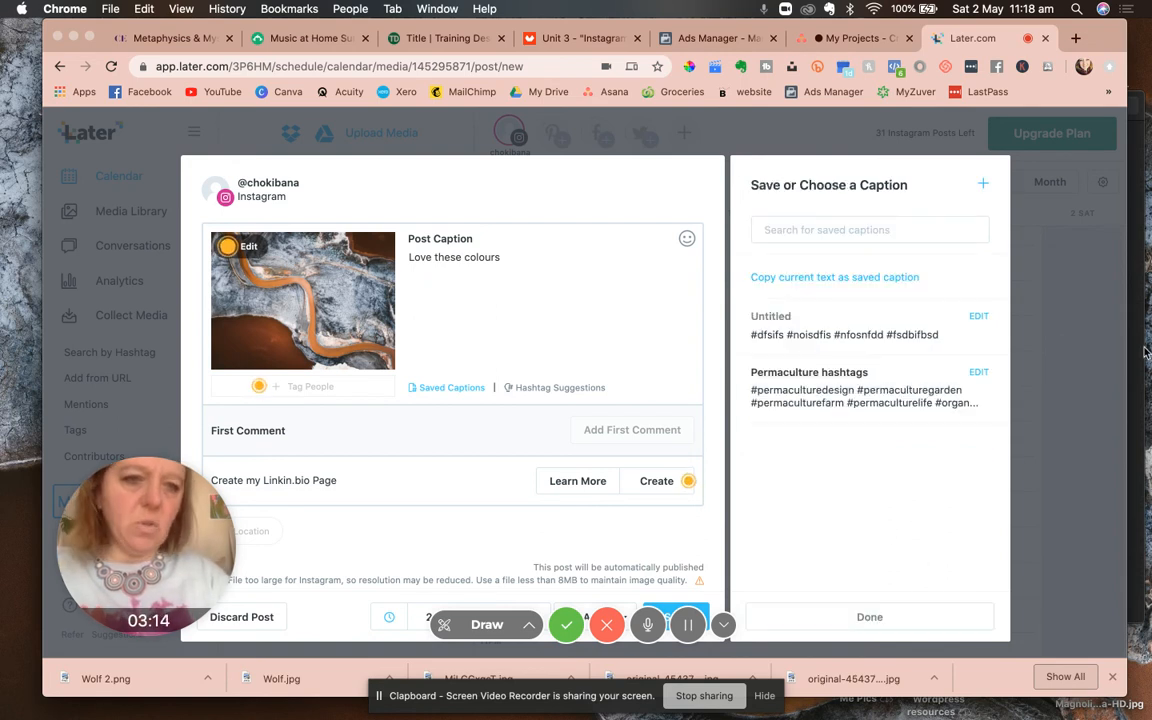
Step: Start a new saved caption titled "Cooking"
{"action": "left_click", "coordinate": [983, 186]}
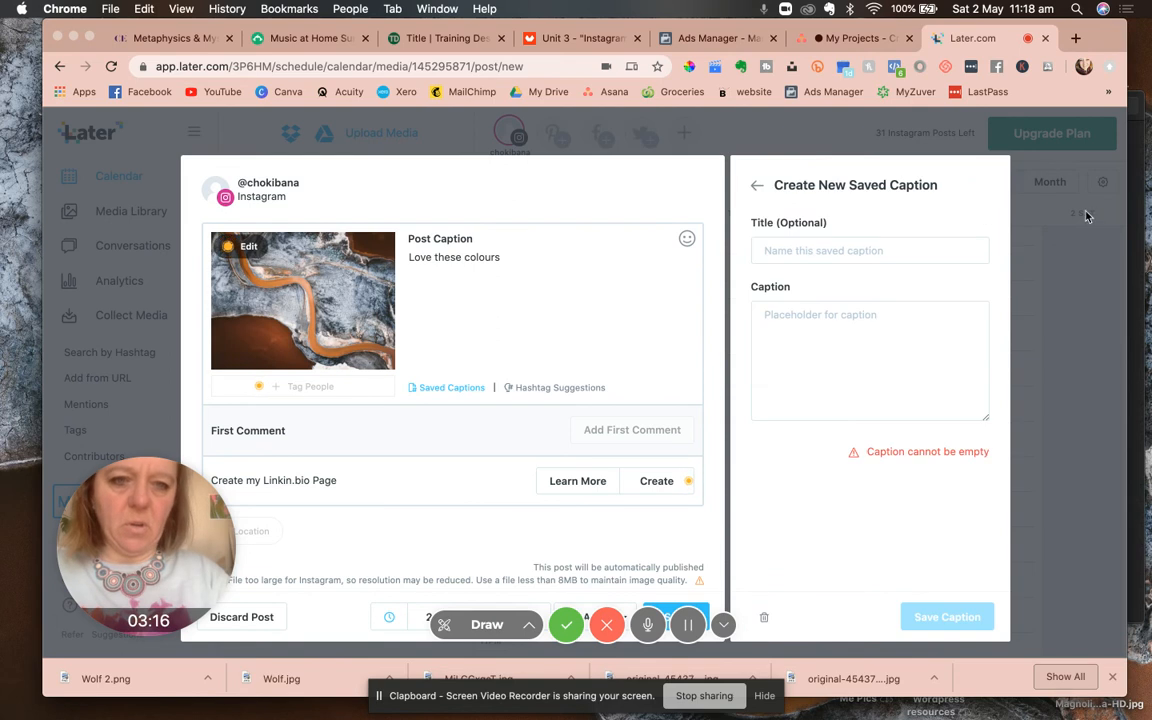
{"action": "left_click", "coordinate": [885, 257]}
{"action": "type", "text": "Cooking"}
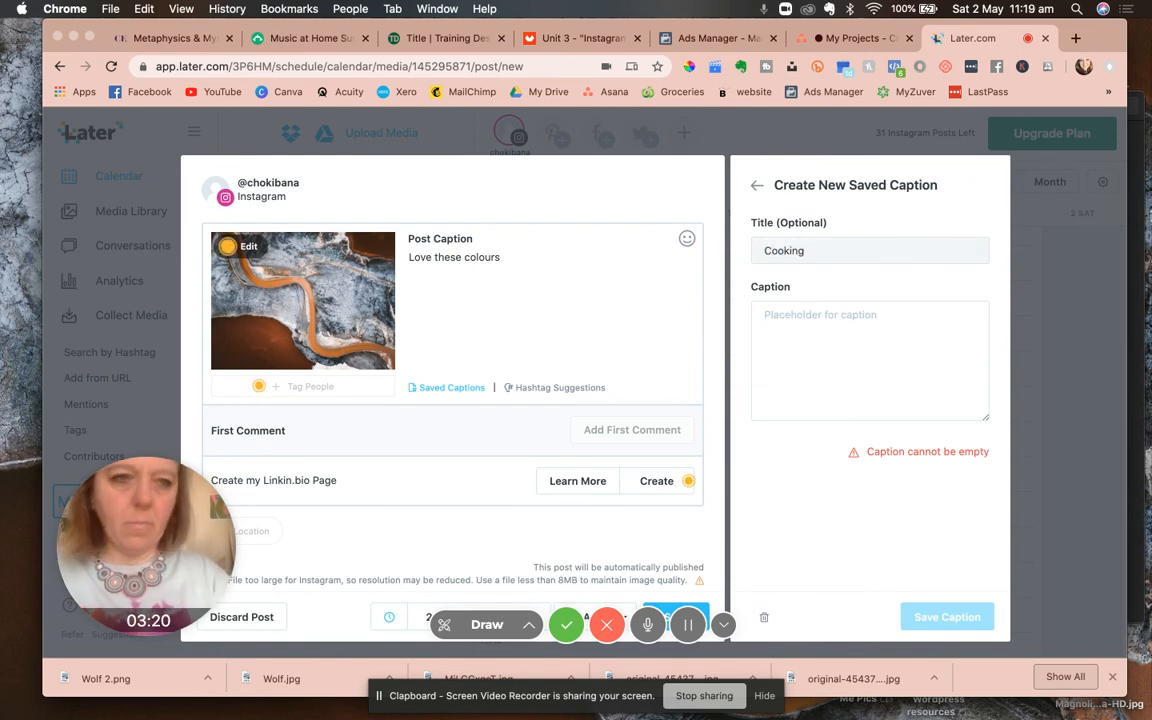
Step: Copy the Cooking from scratch heading and its hashtags from the Hashtags note in Notes into the new saved caption's text in Chrome
{"action": "left_click", "coordinate": [1122, 158]}
{"action": "scroll", "coordinate": [686, 337], "scroll_direction": "up", "scroll_amount": 5}
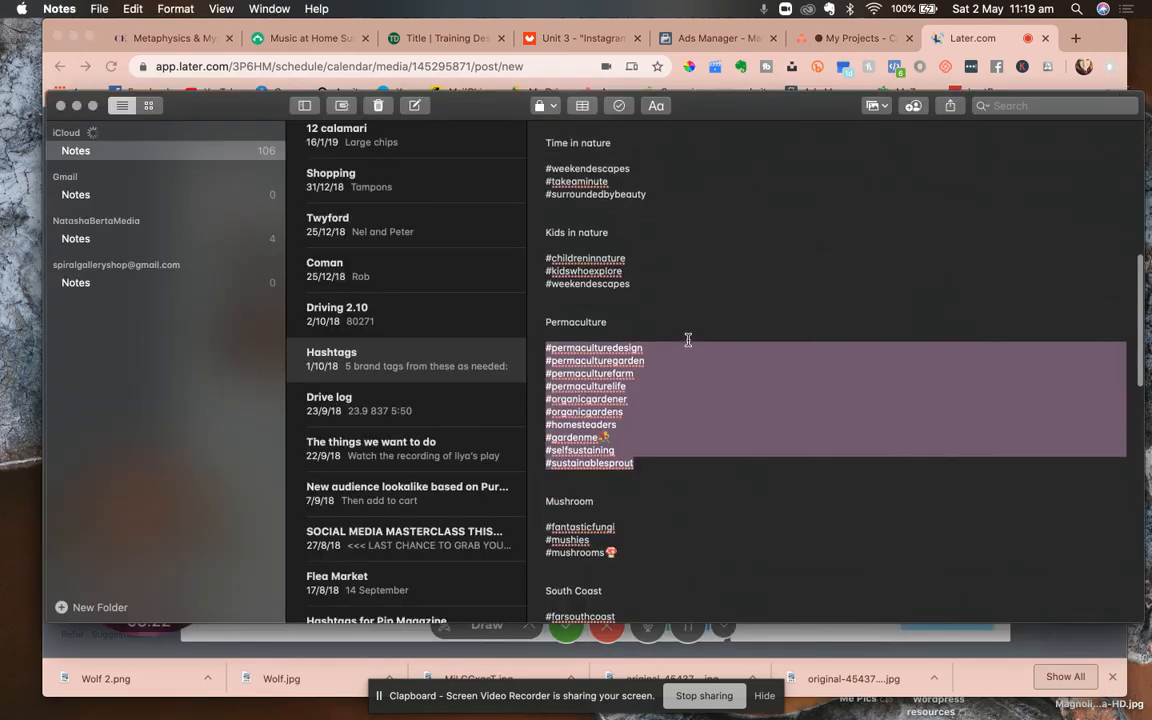
{"action": "left_click_drag", "start_coordinate": [546, 204], "coordinate": [613, 294]}
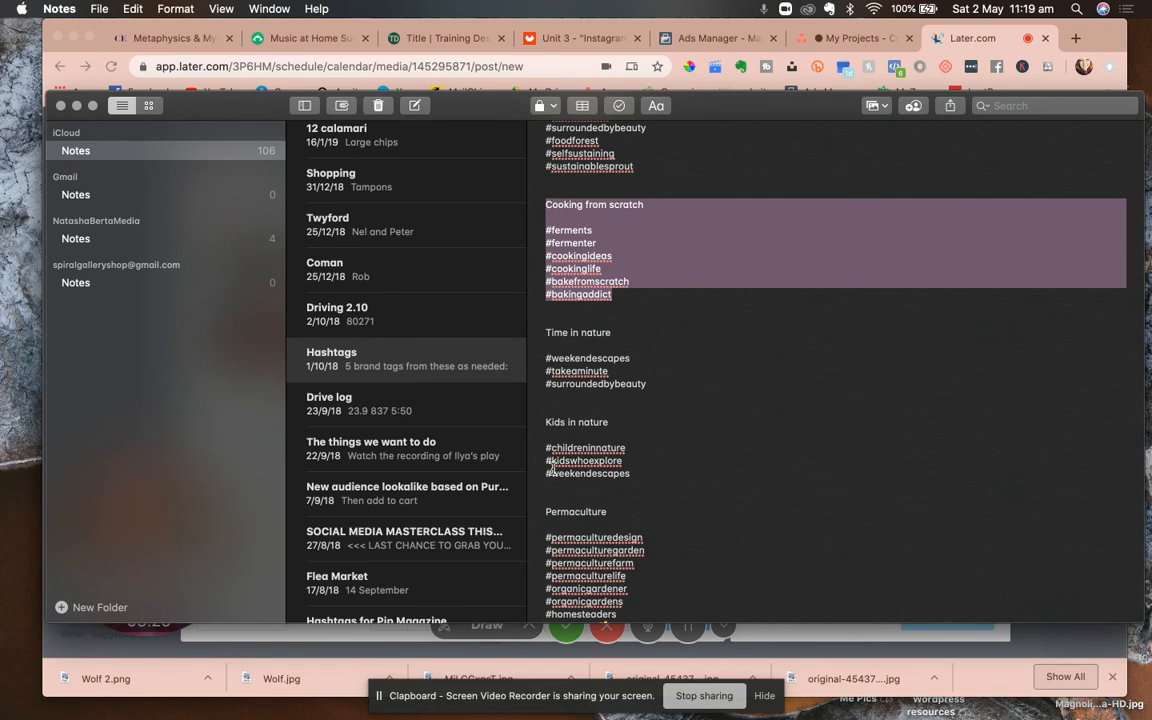
{"action": "left_click", "coordinate": [810, 654]}
{"action": "left_click", "coordinate": [780, 327]}
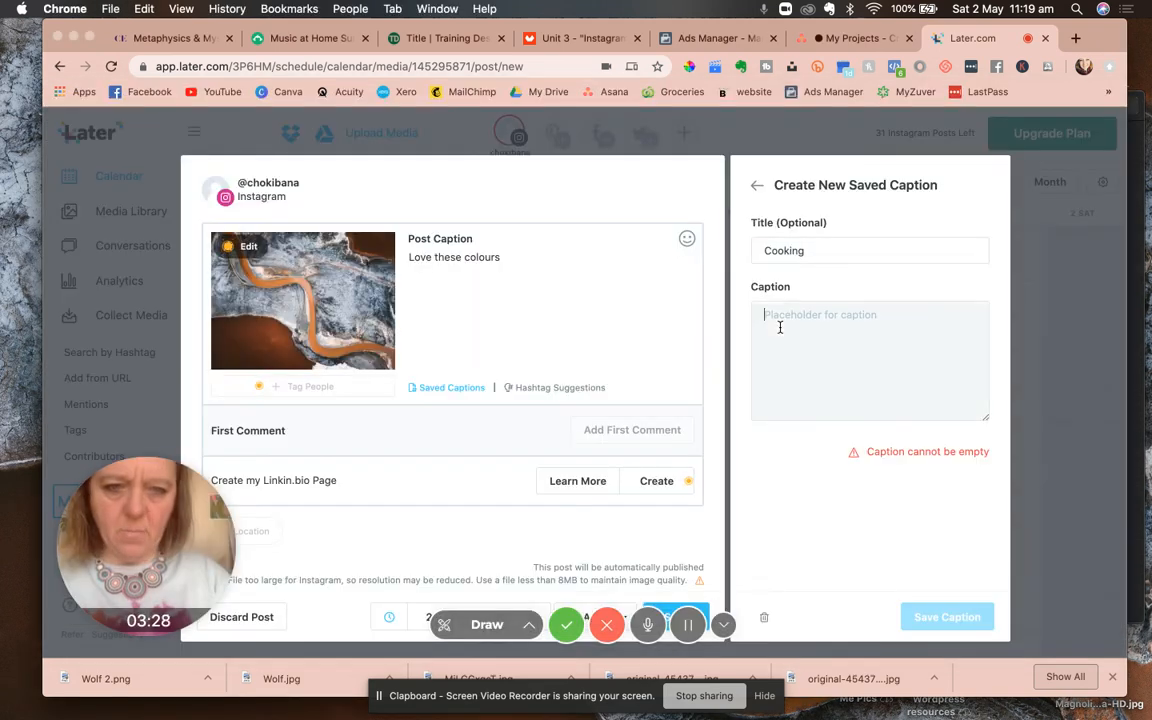
{"action": "type", "text": "Cooking from scratch  #ferments #fermenter #cookingideas #cookinglife #bakefromscratch #bakingaddict"}
Step: Remove the "Cooking from scratch" heading and blank line above #ferments so the caption text holds only hashtags
{"action": "left_click", "coordinate": [780, 327]}
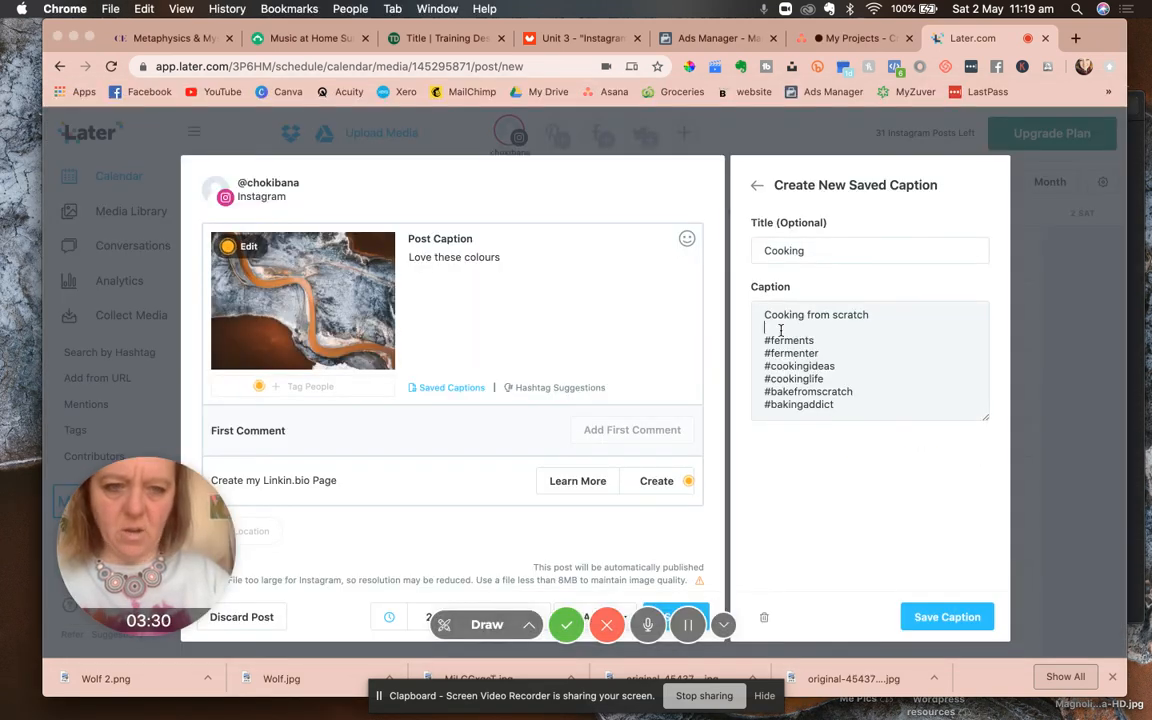
{"action": "key", "text": "BackSpace"}
{"action": "key", "text": "super+shift+Left"}
{"action": "key", "text": "BackSpace"}
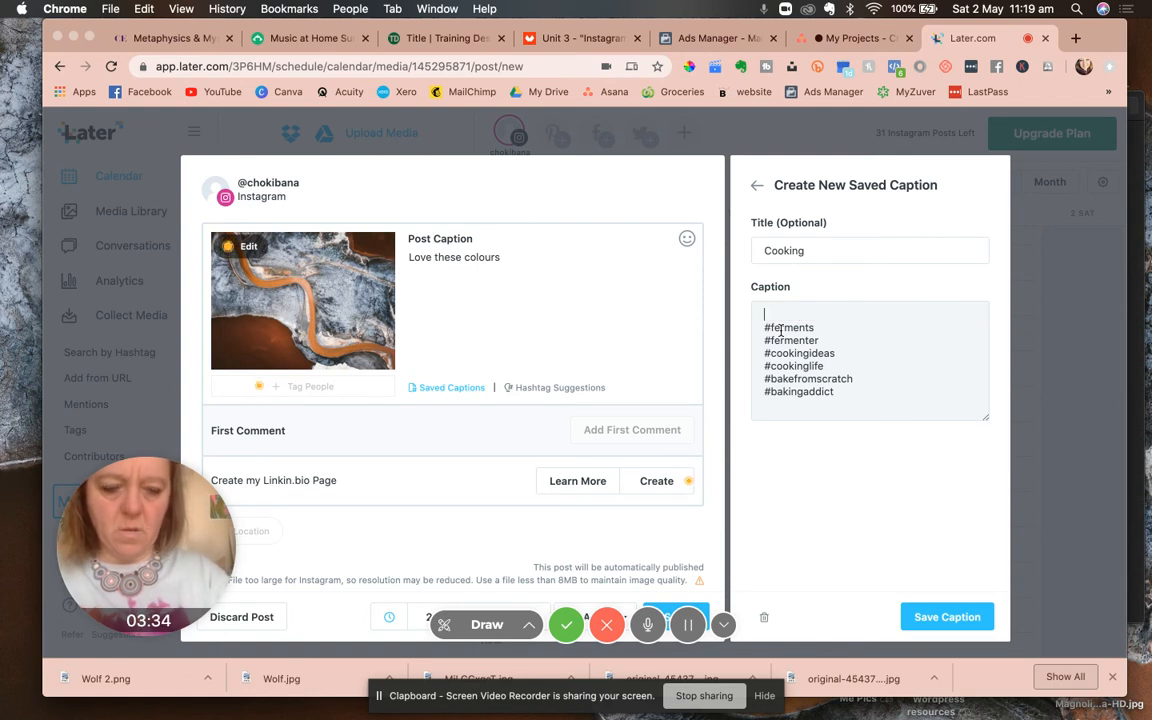
{"action": "key", "text": "Delete"}
Step: Extend the saved caption's title to "Cooking from scratch" and save the caption
{"action": "left_click", "coordinate": [816, 251]}
{"action": "type", "text": "from scratch"}
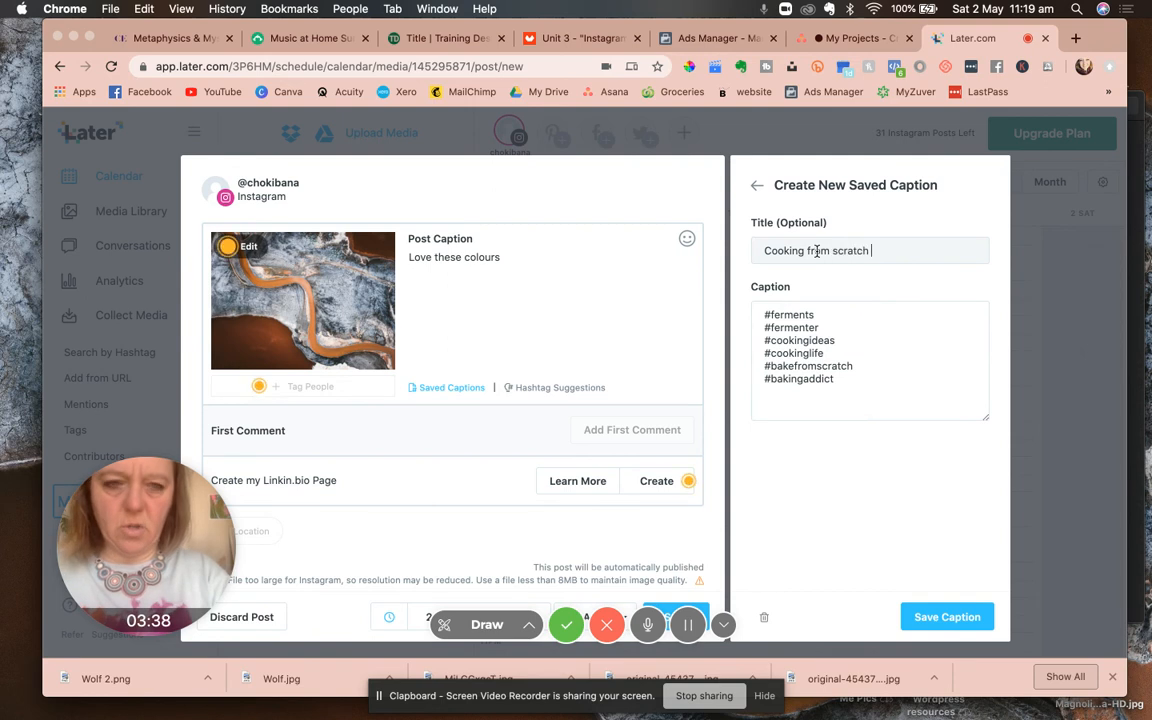
{"action": "left_click", "coordinate": [930, 617]}
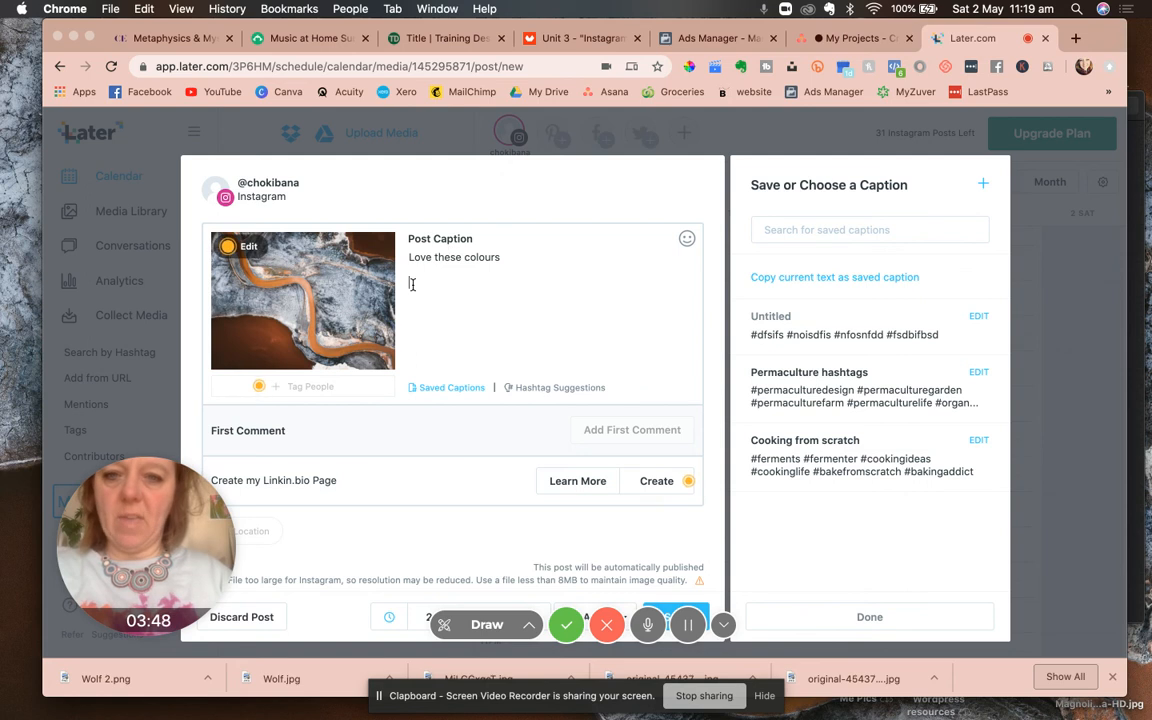
Step: Insert the Permaculture hashtags and Cooking from scratch saved captions below "Love these colours" in the post caption
{"action": "left_click", "coordinate": [786, 377]}
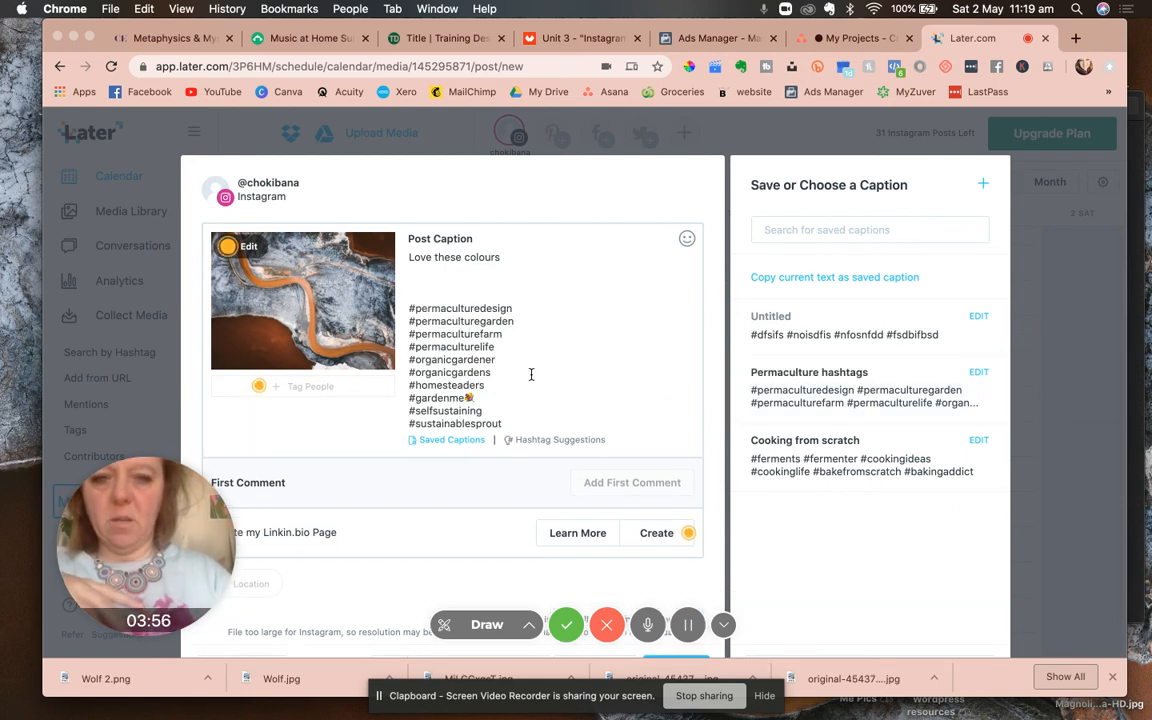
{"action": "left_click", "coordinate": [420, 283], "text": "shift"}
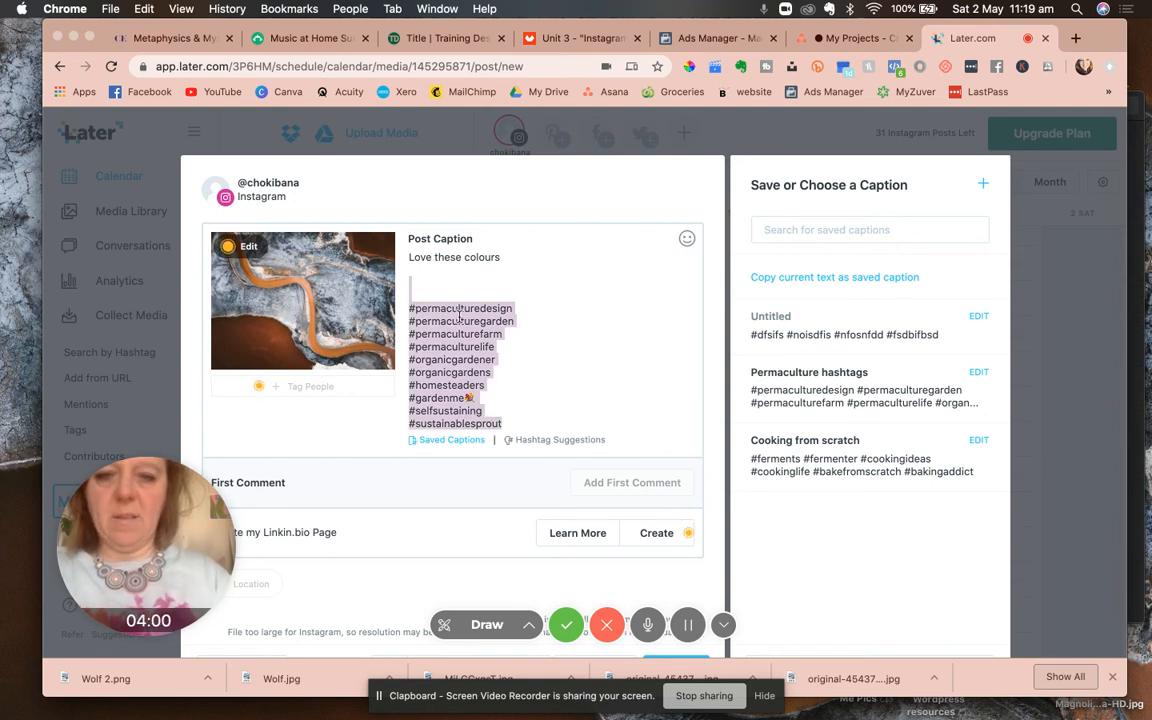
{"action": "left_click", "coordinate": [530, 386]}
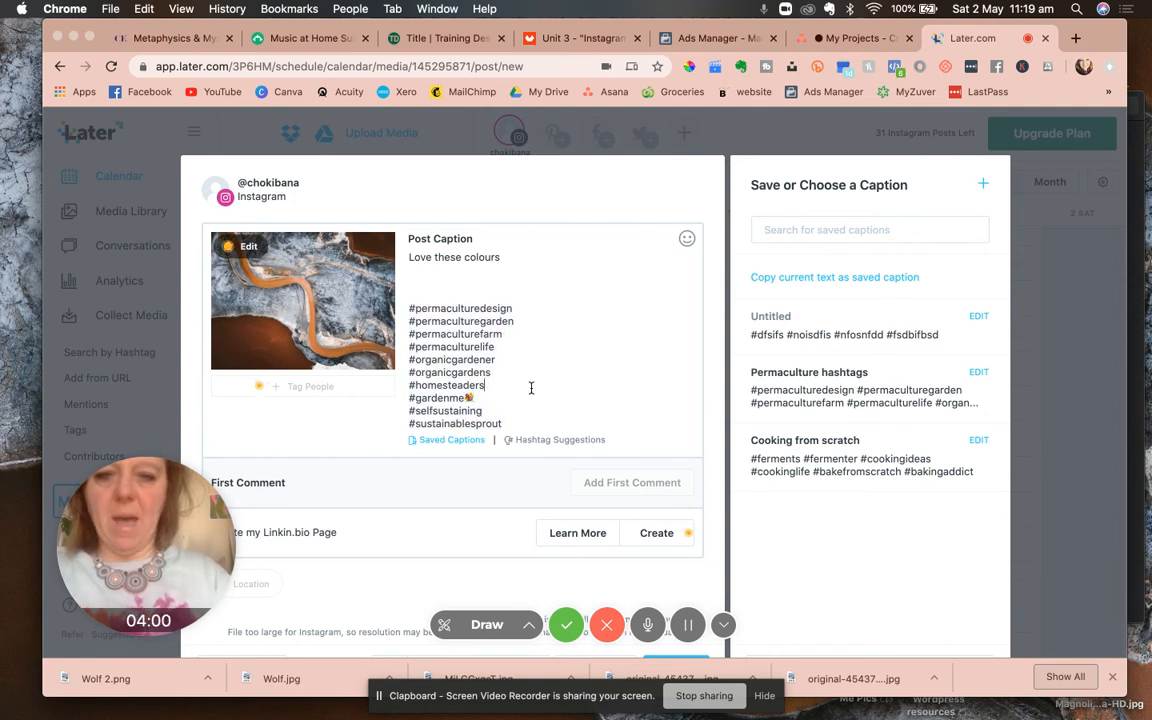
{"action": "left_click", "coordinate": [795, 446]}
{"action": "scroll", "coordinate": [586, 465], "scroll_direction": "down", "scroll_amount": 3}
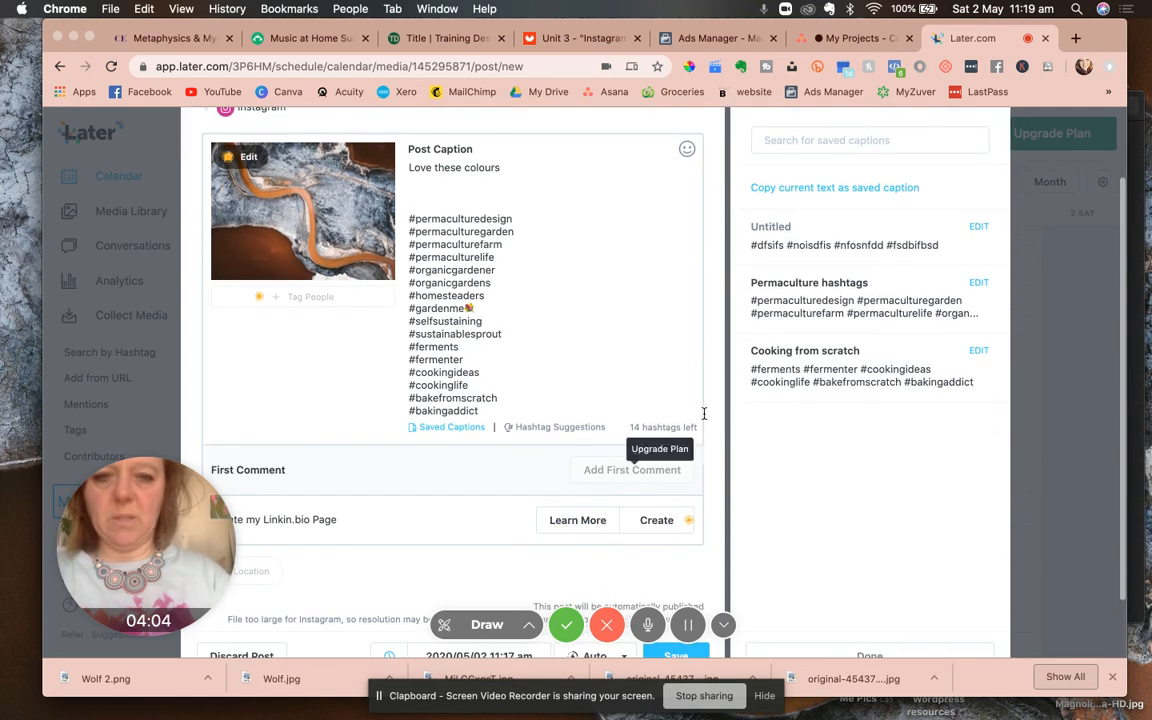
Step: Copy the brand tag row from #pipmag to #pipbookclub in the Hashtags note in Notes and return to Chrome
{"action": "key", "text": "super+Tab"}
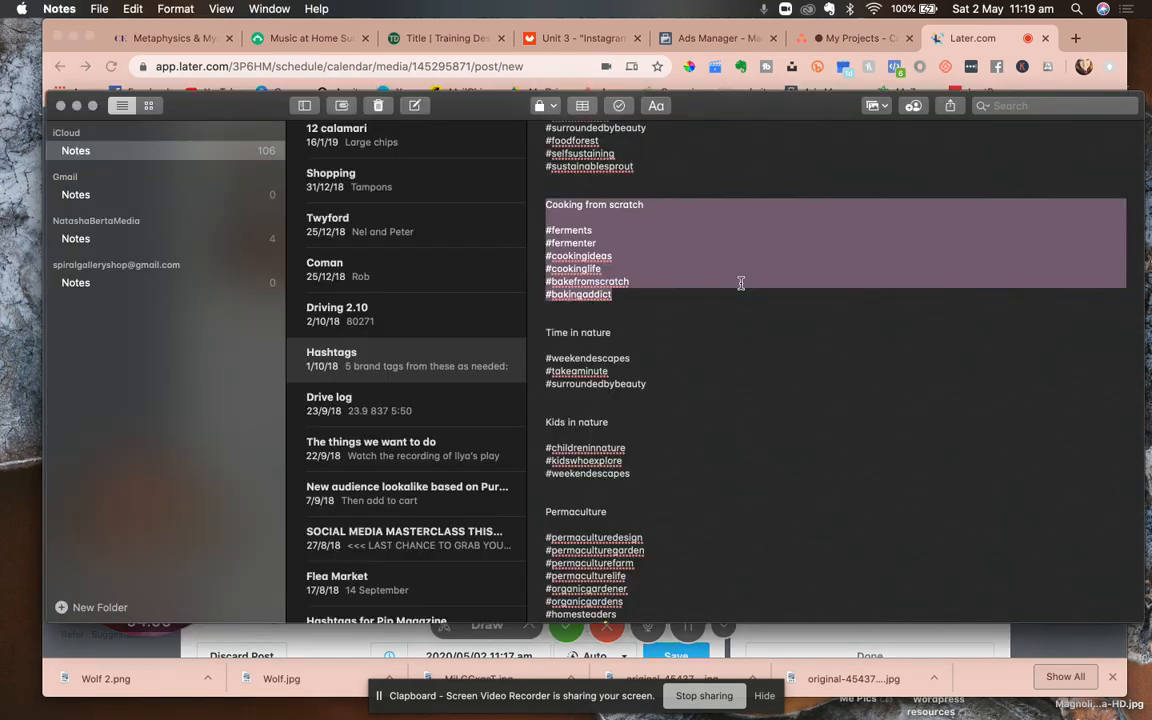
{"action": "scroll", "coordinate": [700, 240], "scroll_direction": "up", "scroll_amount": 6}
{"action": "left_click", "coordinate": [910, 203]}
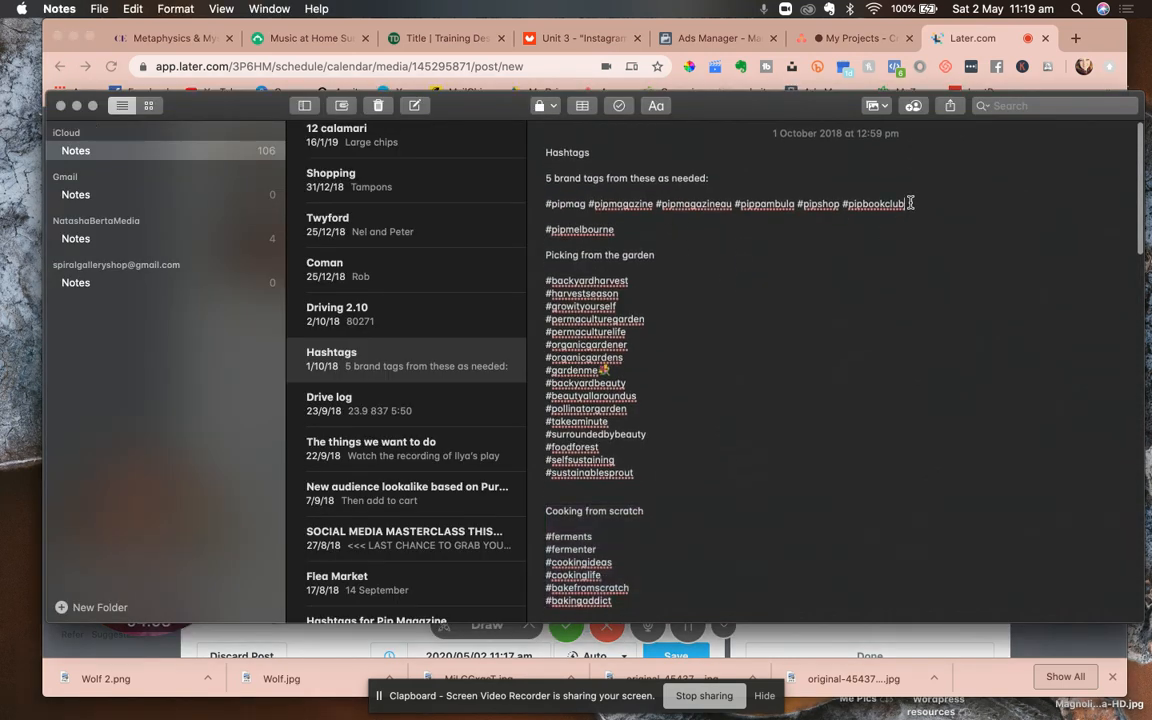
{"action": "key", "text": "shift+super+Left"}
{"action": "key", "text": "super+c"}
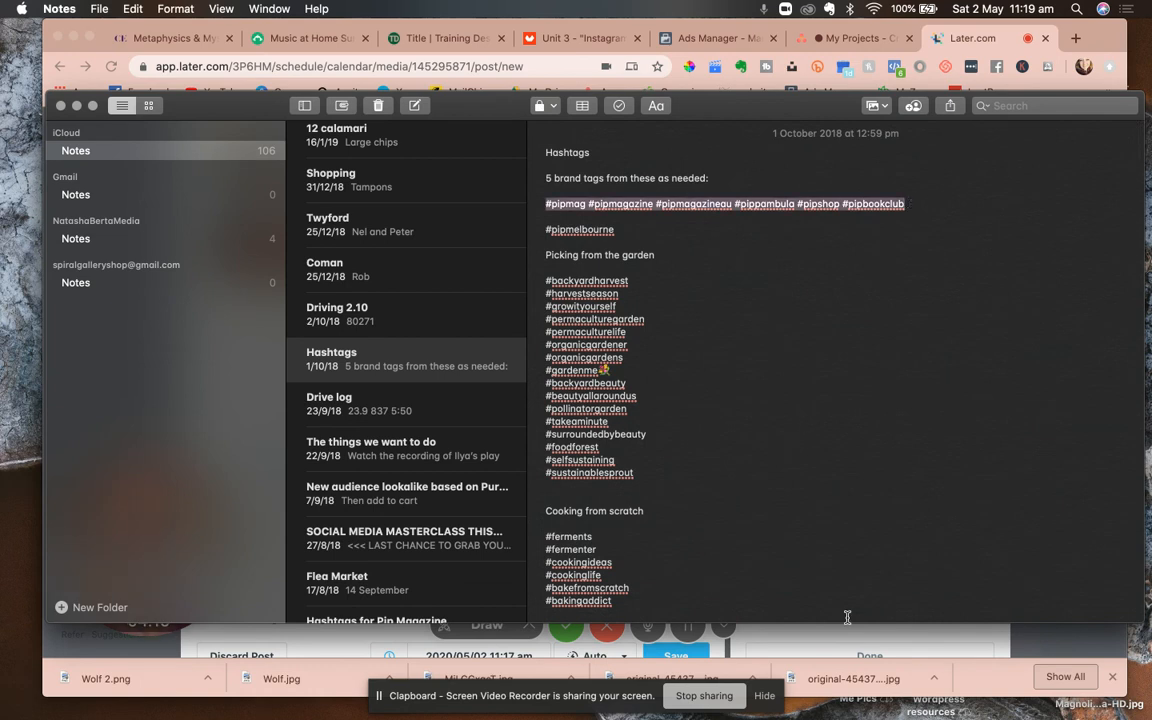
{"action": "left_click", "coordinate": [851, 635]}
Step: Create and save a new saved caption titled "Core brand tags" containing the copied brand hashtags
{"action": "scroll", "coordinate": [959, 193], "scroll_direction": "up", "scroll_amount": 2}
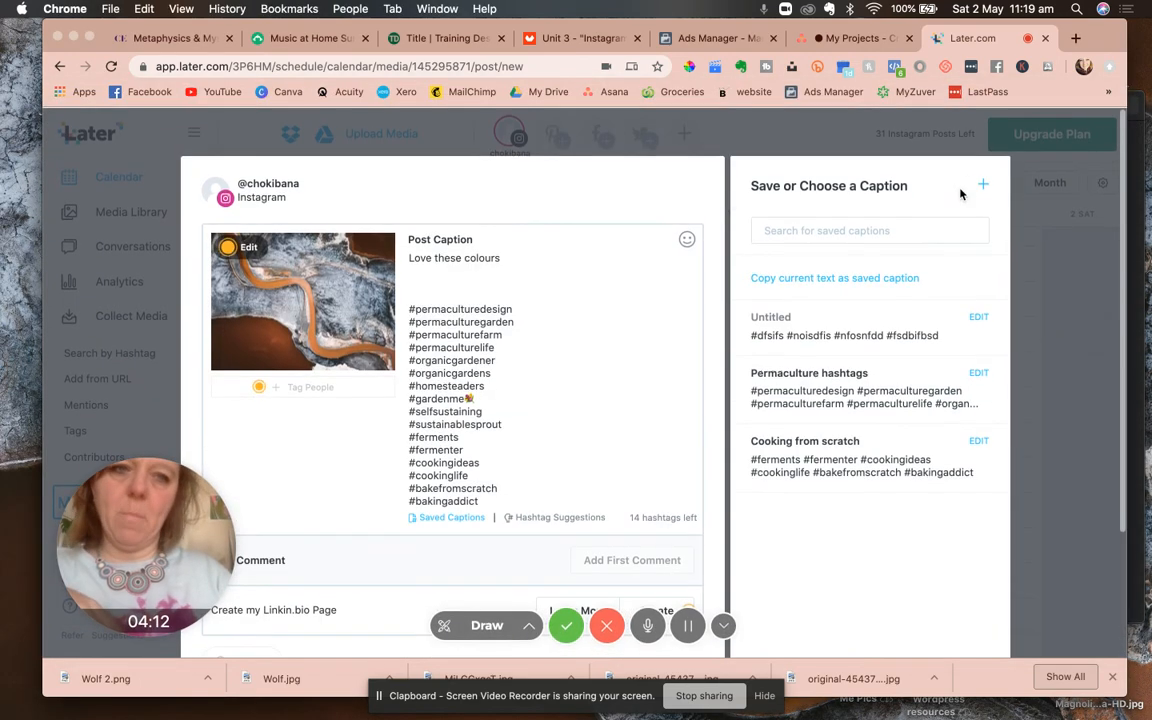
{"action": "left_click", "coordinate": [979, 186]}
{"action": "left_click", "coordinate": [803, 250]}
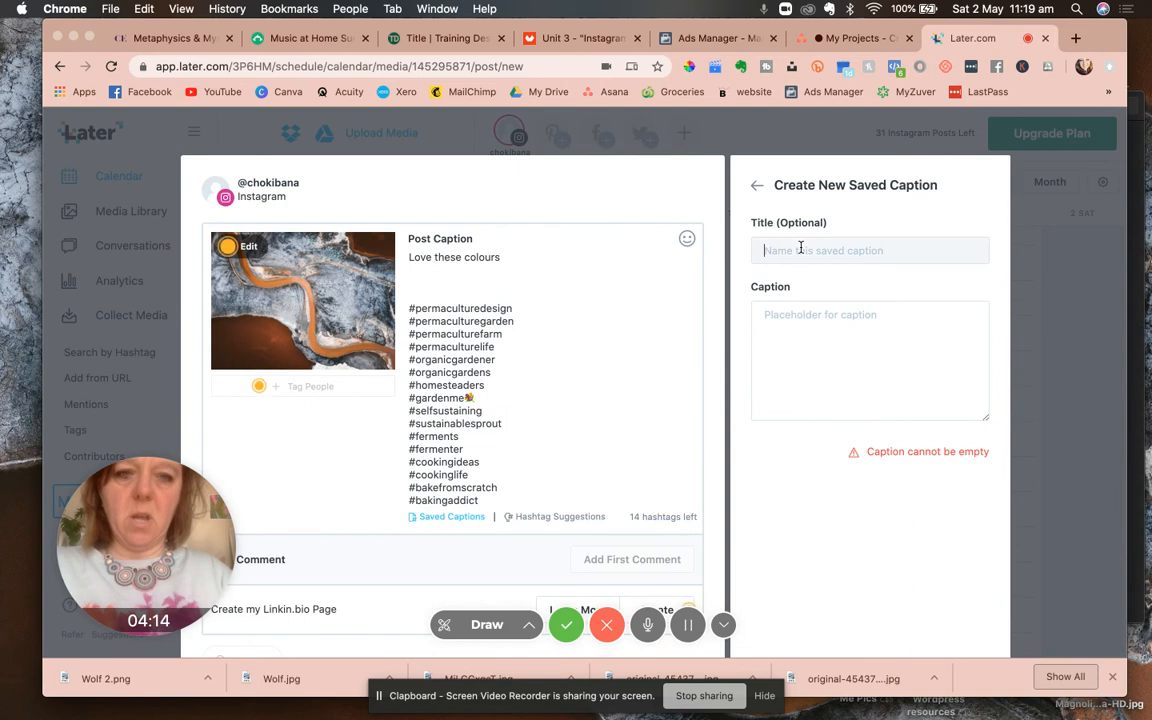
{"action": "type", "text": "Core brand"}
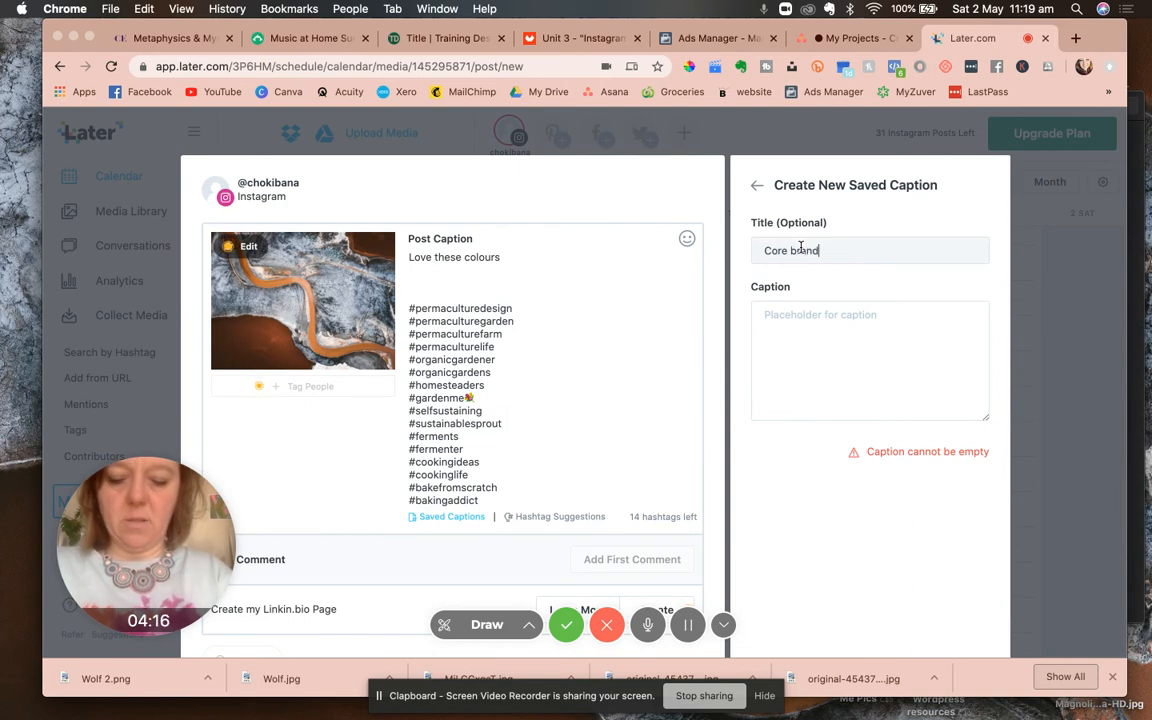
{"action": "type", "text": " tags"}
{"action": "left_click", "coordinate": [780, 313]}
{"action": "key", "text": "super+v"}
{"action": "scroll", "coordinate": [808, 478], "scroll_direction": "down", "scroll_amount": 3}
{"action": "left_click", "coordinate": [932, 618]}
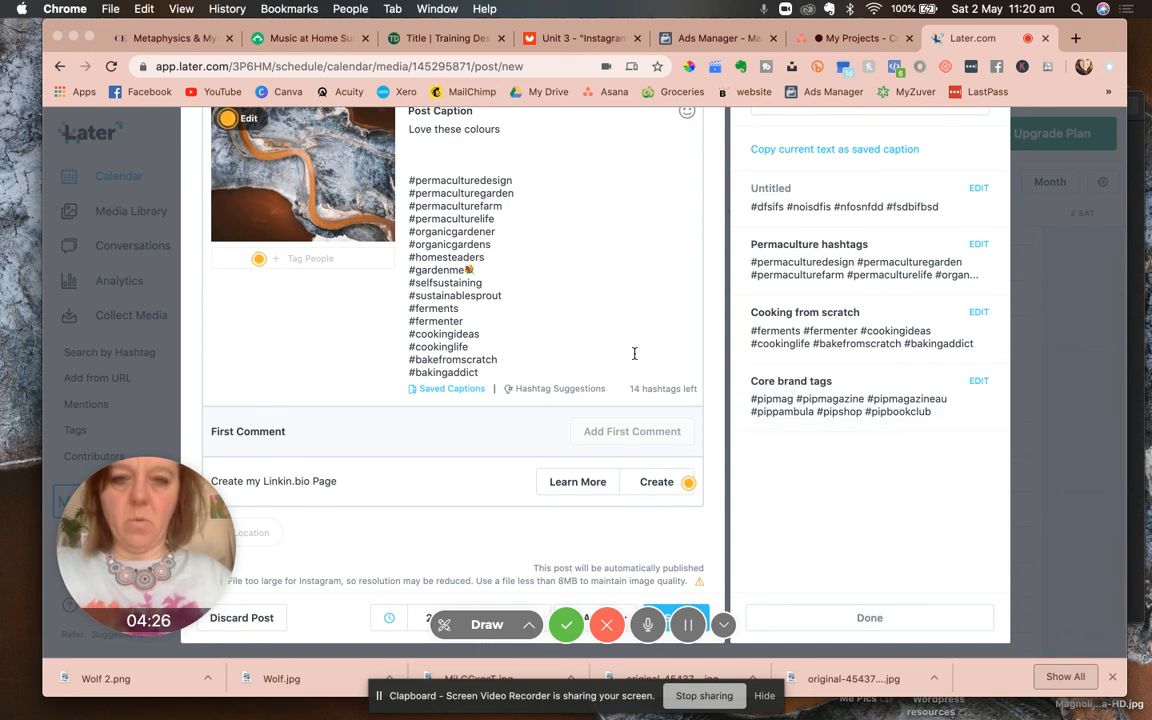
Step: Insert the Core brand tags saved caption into the post caption and delete the duplicate set and leftover blank line
{"action": "double_click", "coordinate": [809, 414]}
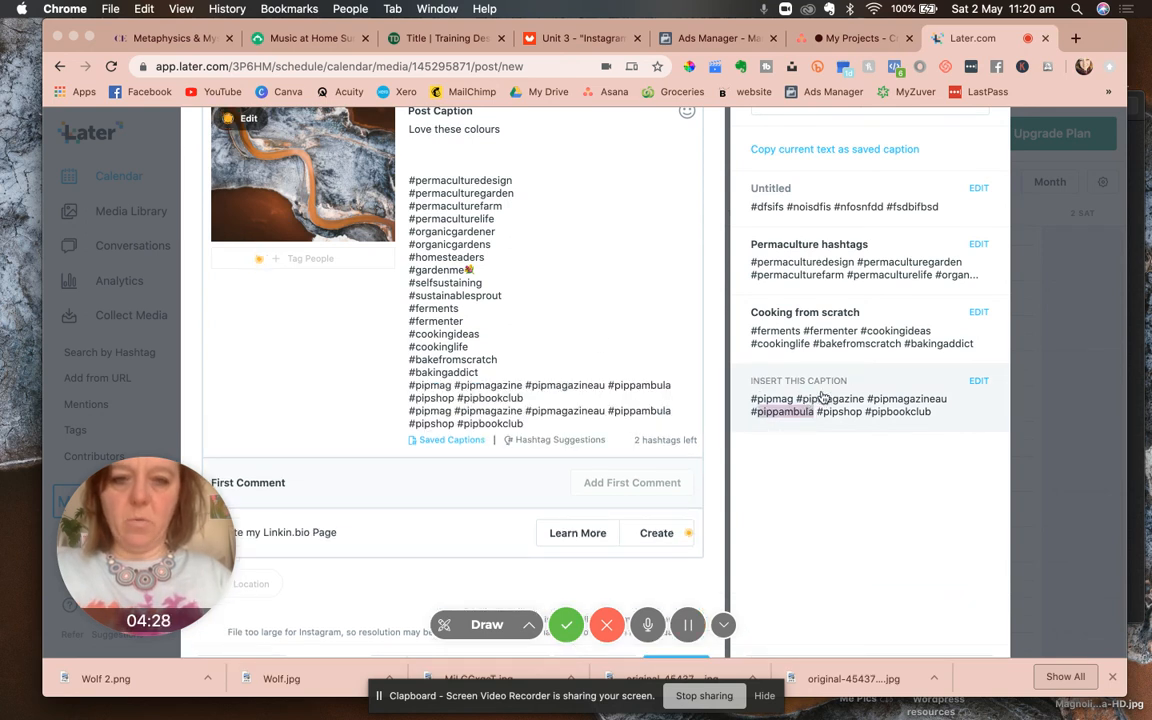
{"action": "left_click_drag", "start_coordinate": [524, 398], "coordinate": [418, 383]}
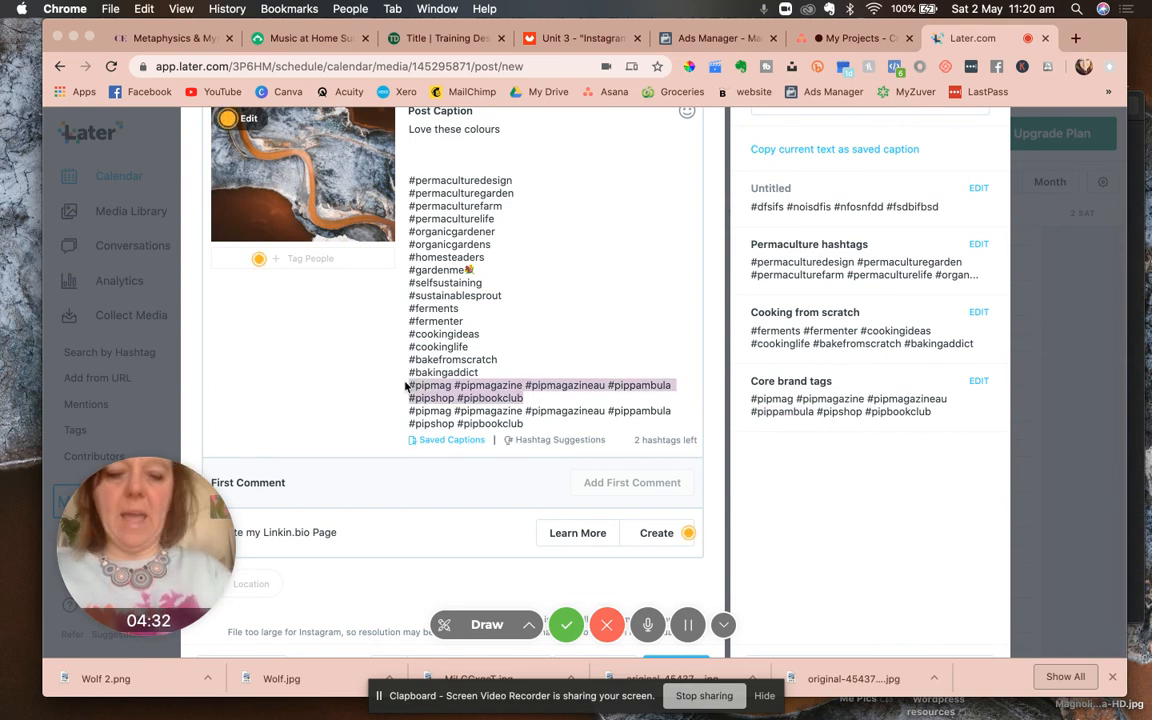
{"action": "key", "text": "BackSpace"}
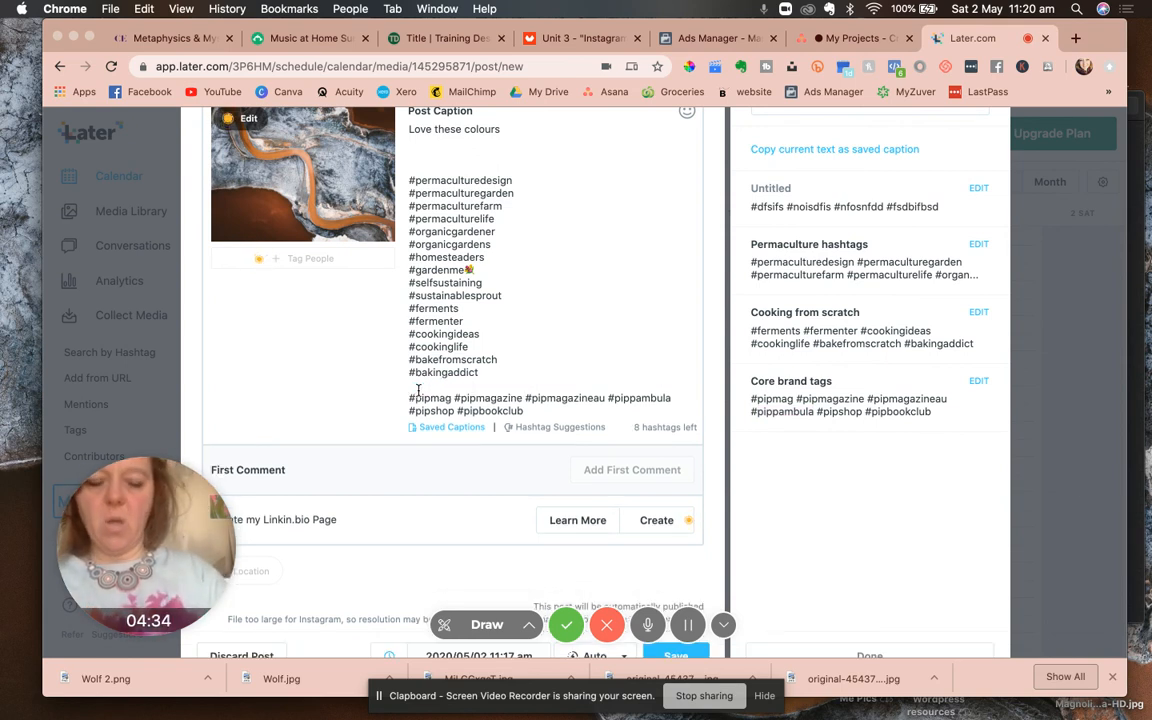
{"action": "key", "text": "BackSpace"}
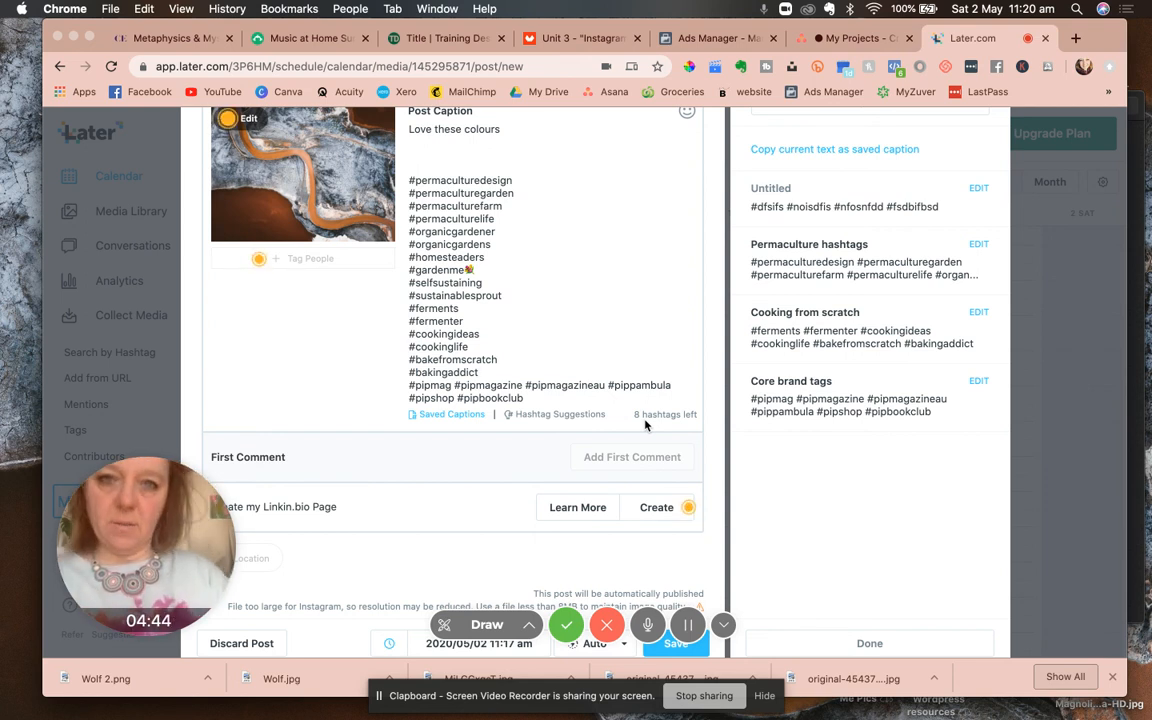
Step: Review the completed caption and save the Instagram post
{"action": "scroll", "coordinate": [600, 400], "scroll_direction": "up", "scroll_amount": 3}
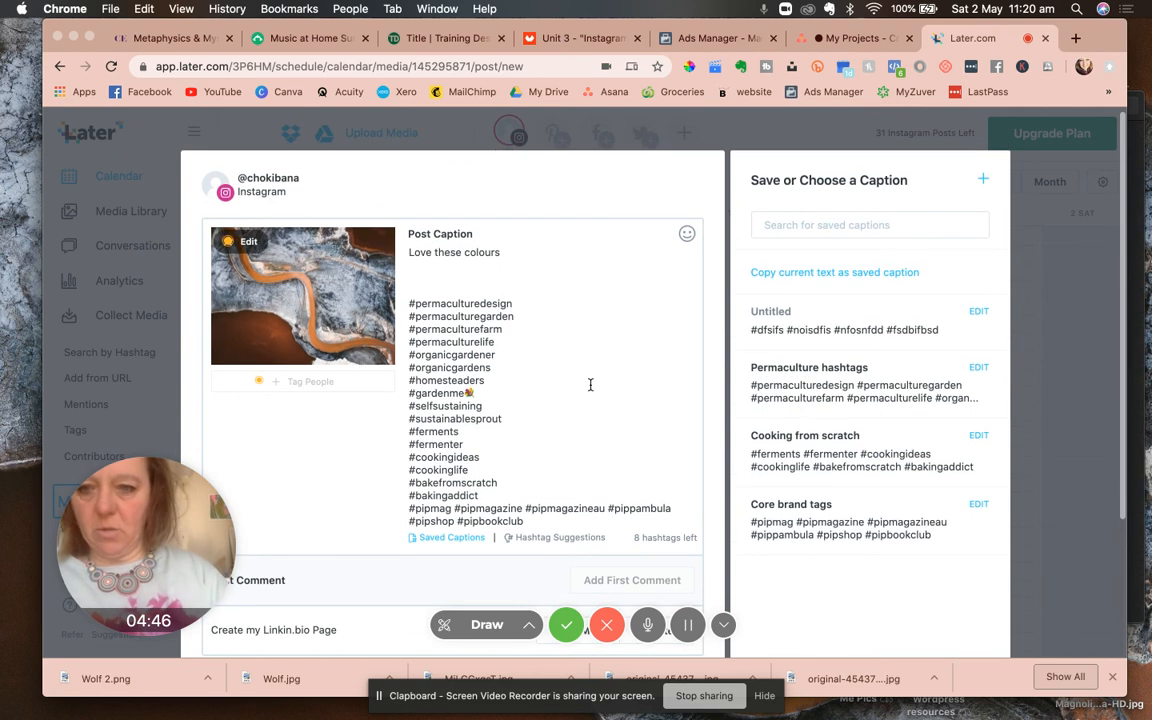
{"action": "scroll", "coordinate": [590, 387], "scroll_direction": "down", "scroll_amount": 4}
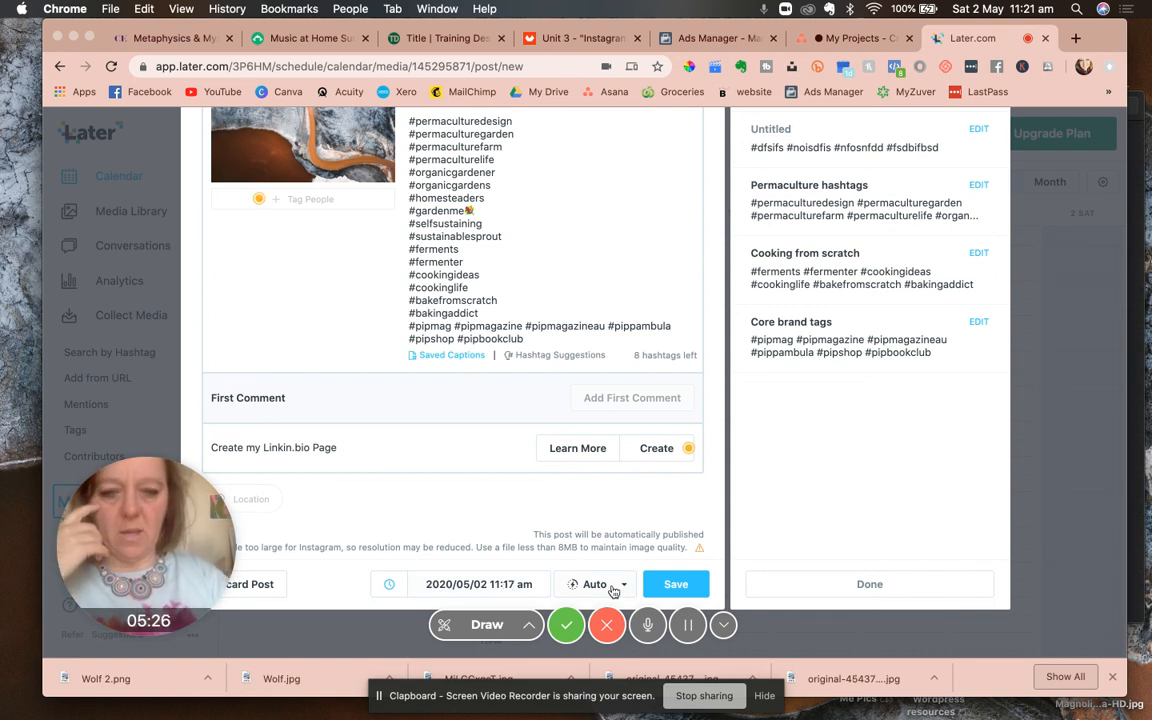
{"action": "left_click", "coordinate": [672, 586]}
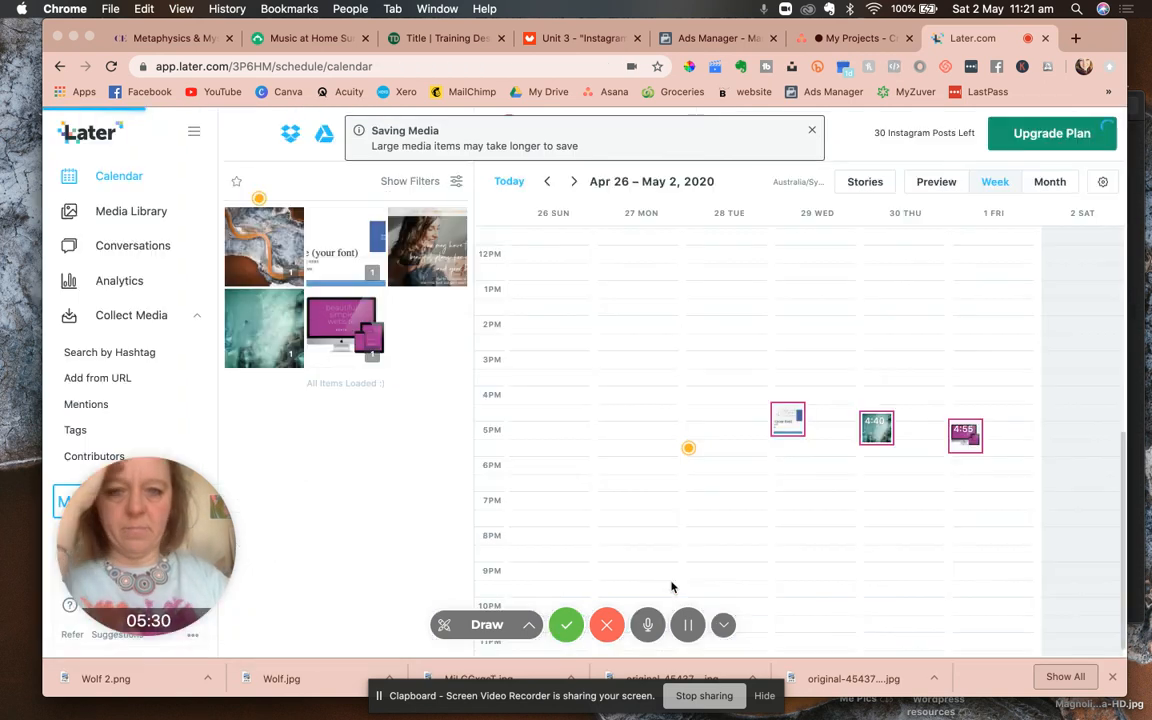
Step: Move the saved post to about 1 PM on Friday 1 May in the calendar and confirm publishing it now
{"action": "left_click_drag", "start_coordinate": [1053, 246], "coordinate": [965, 299]}
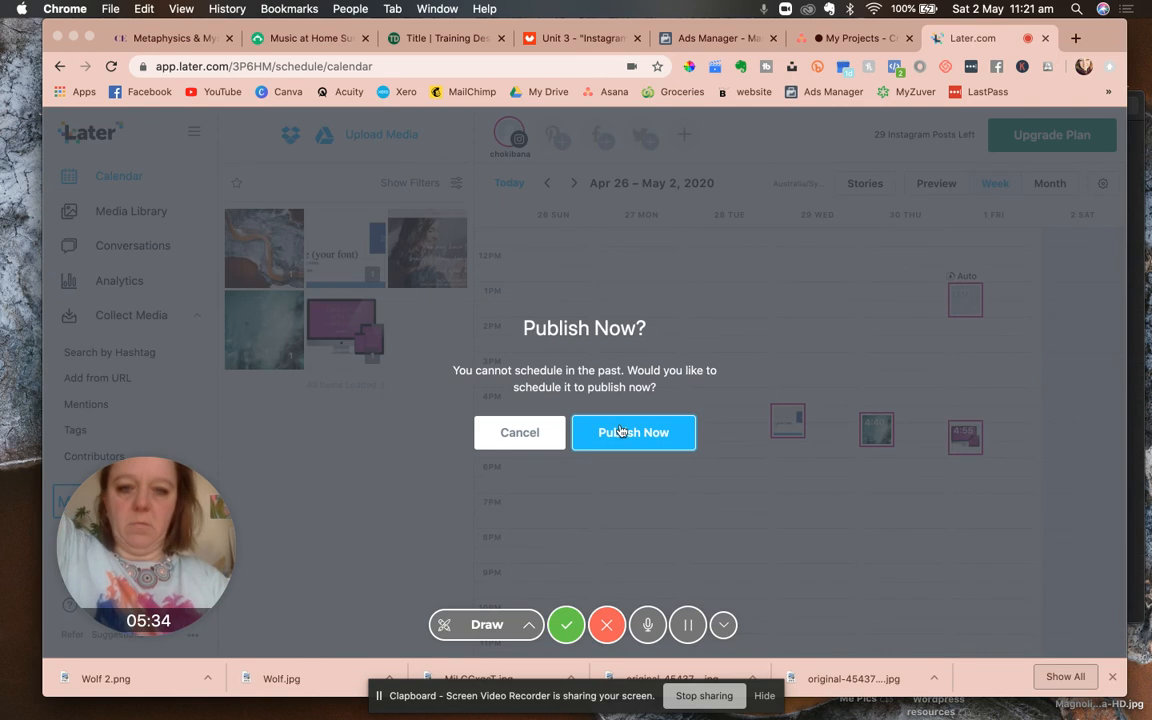
{"action": "left_click", "coordinate": [620, 432]}
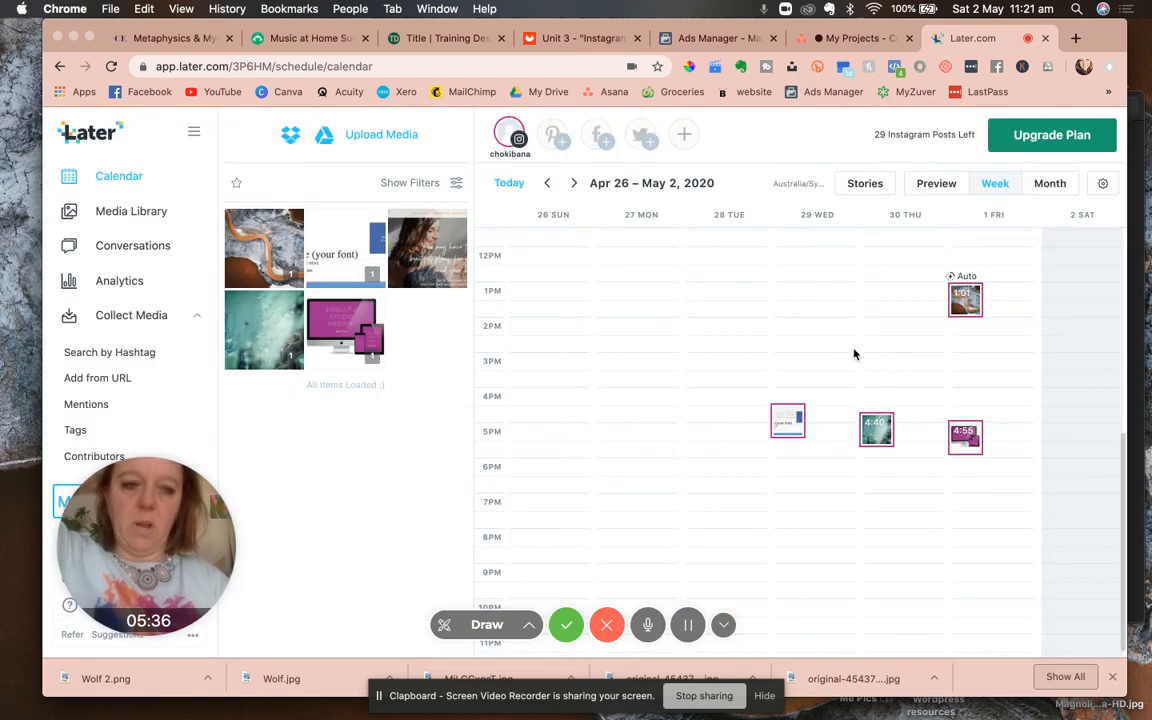